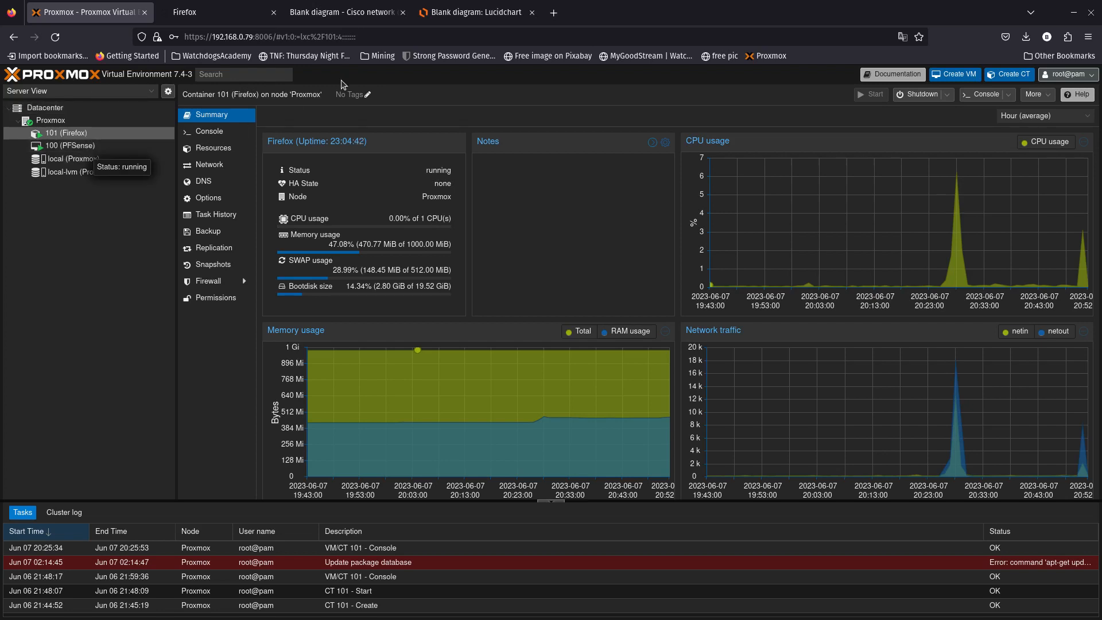
- Show the Cisco network diagram PDF with the WAN 192.168.0.0/24 and LAN 192.168.10.0/24 layout
left_click(352, 19)
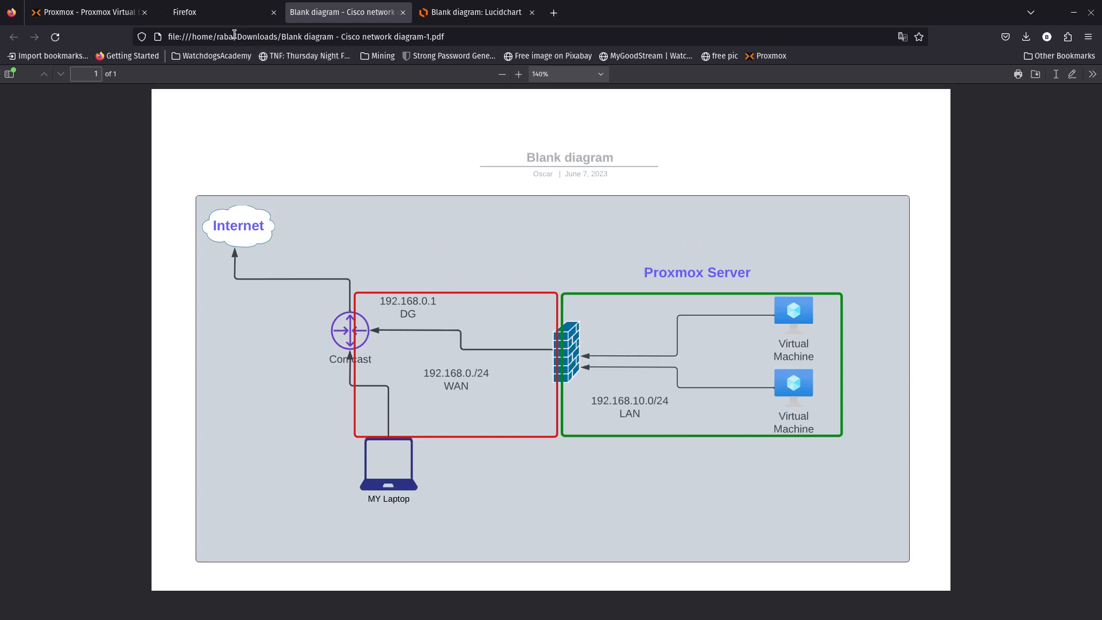
left_click(223, 14)
left_click(209, 38)
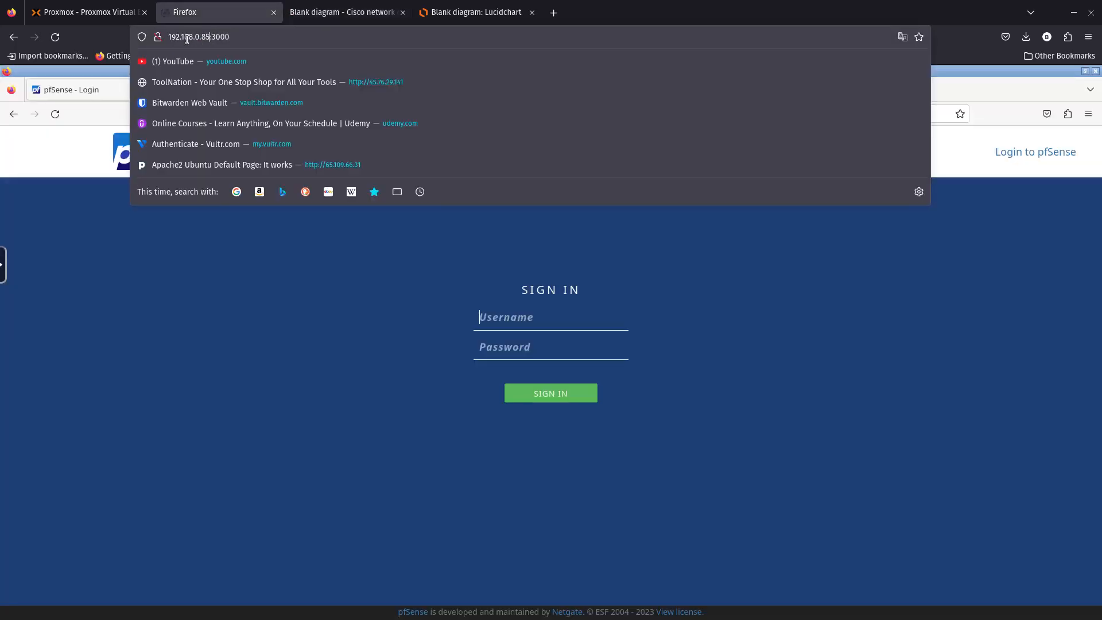
left_click_drag(210, 37, 168, 42)
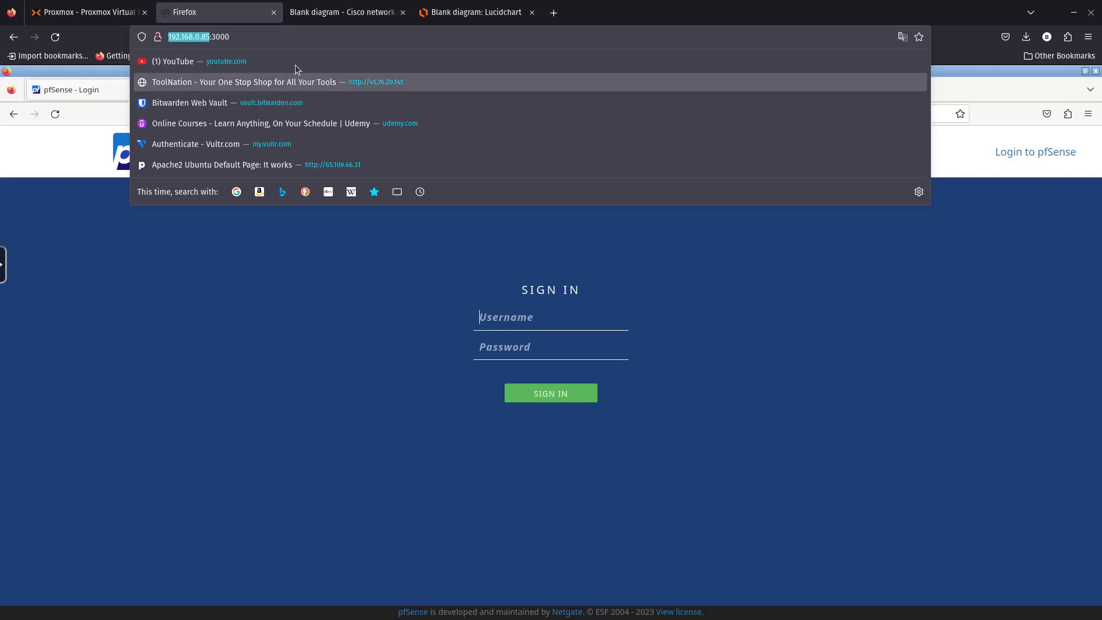
left_click(343, 14)
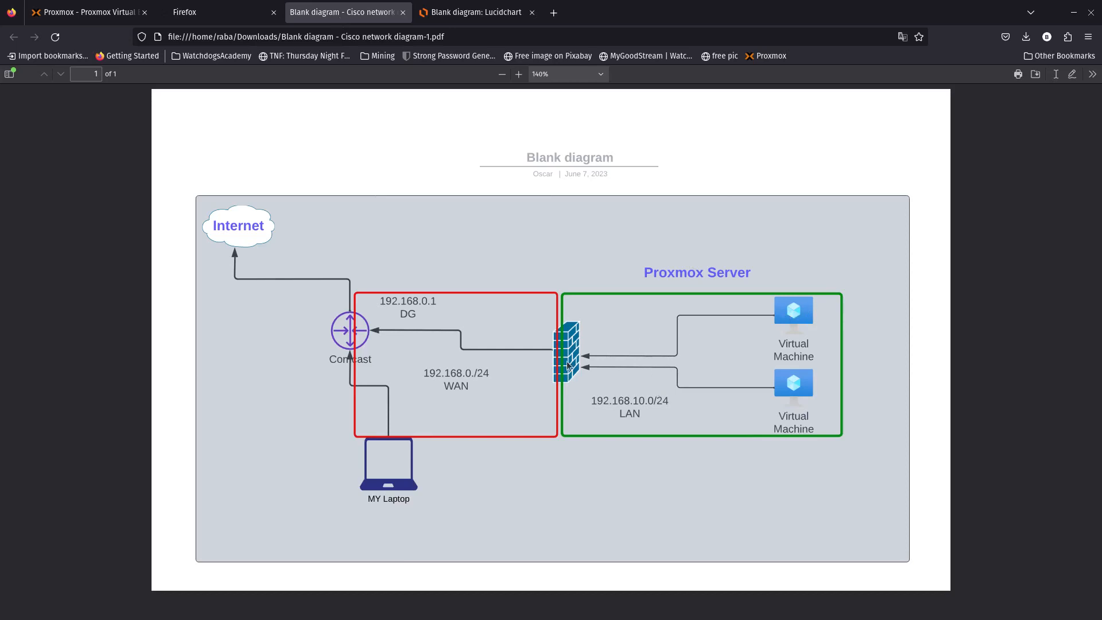
left_click(241, 16)
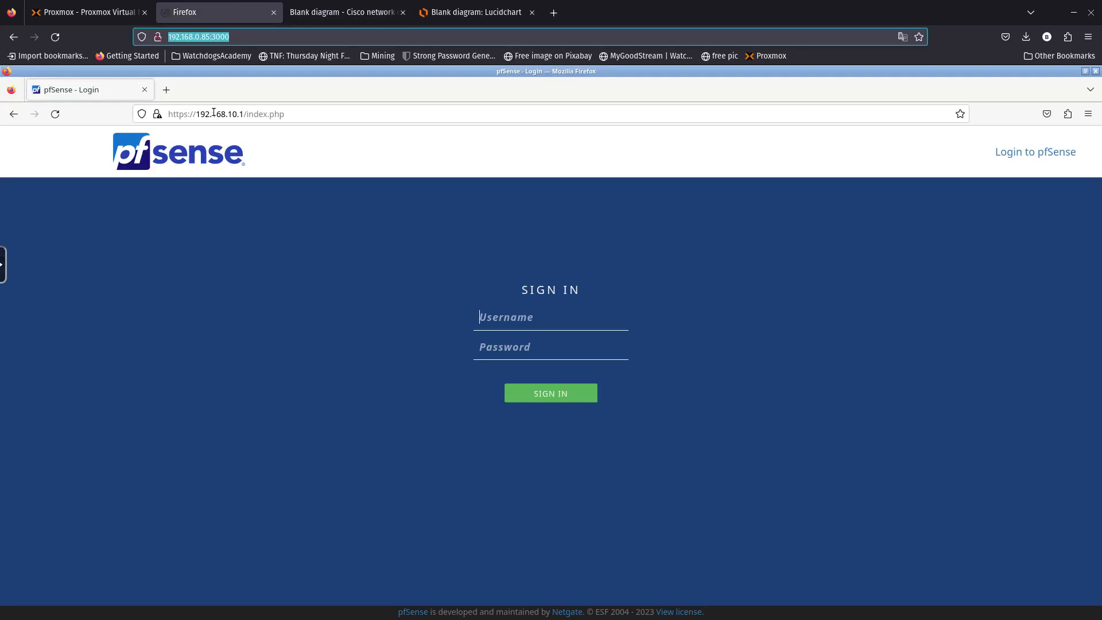
left_click(343, 12)
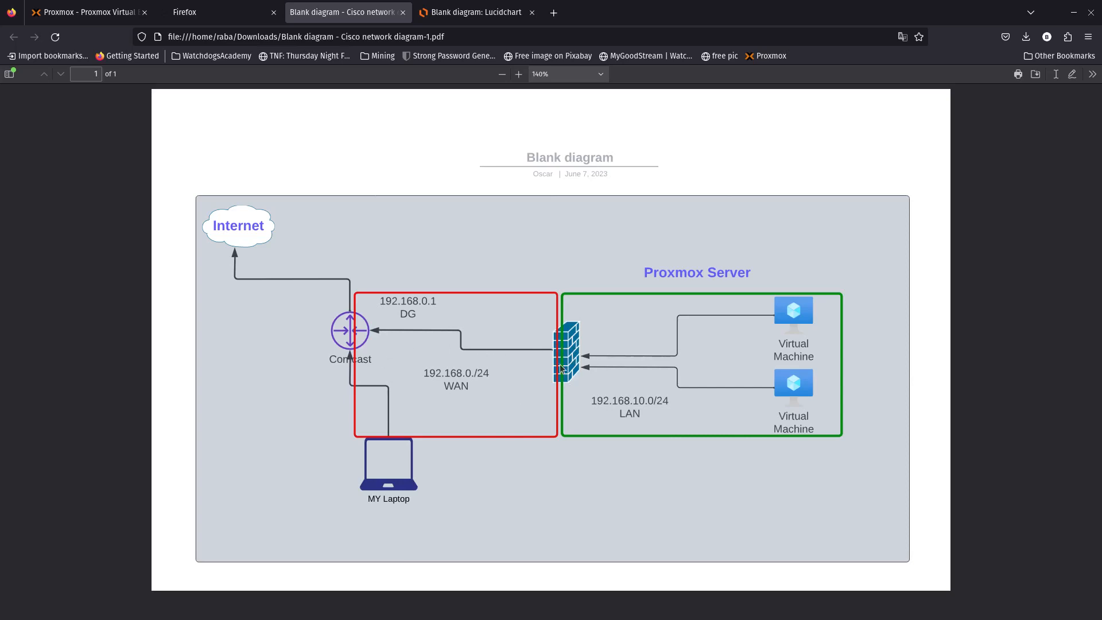
- Sign in to the pfSense web GUI with the admin username and account password
left_click(201, 12)
left_click(520, 322)
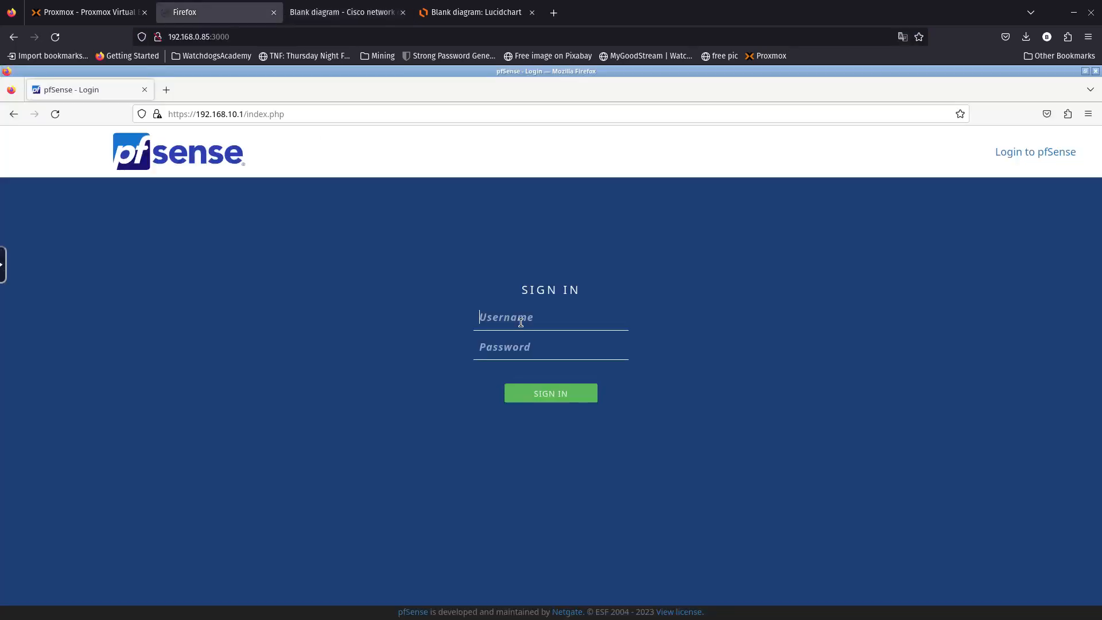
type("admin")
key("Tab")
type("pfs")
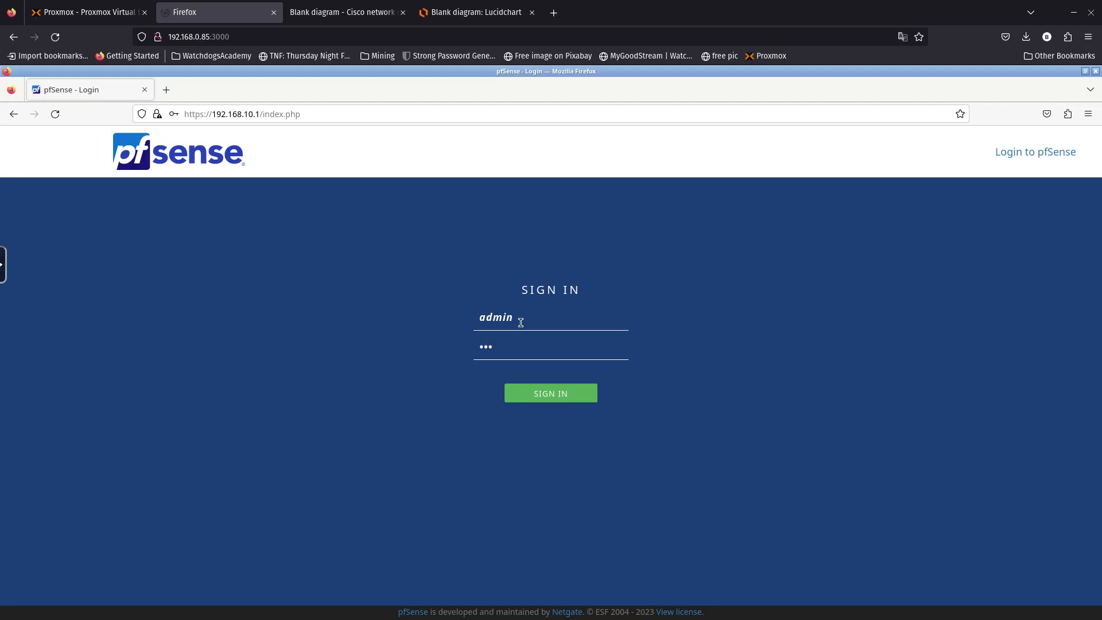
type("ense")
key("Return")
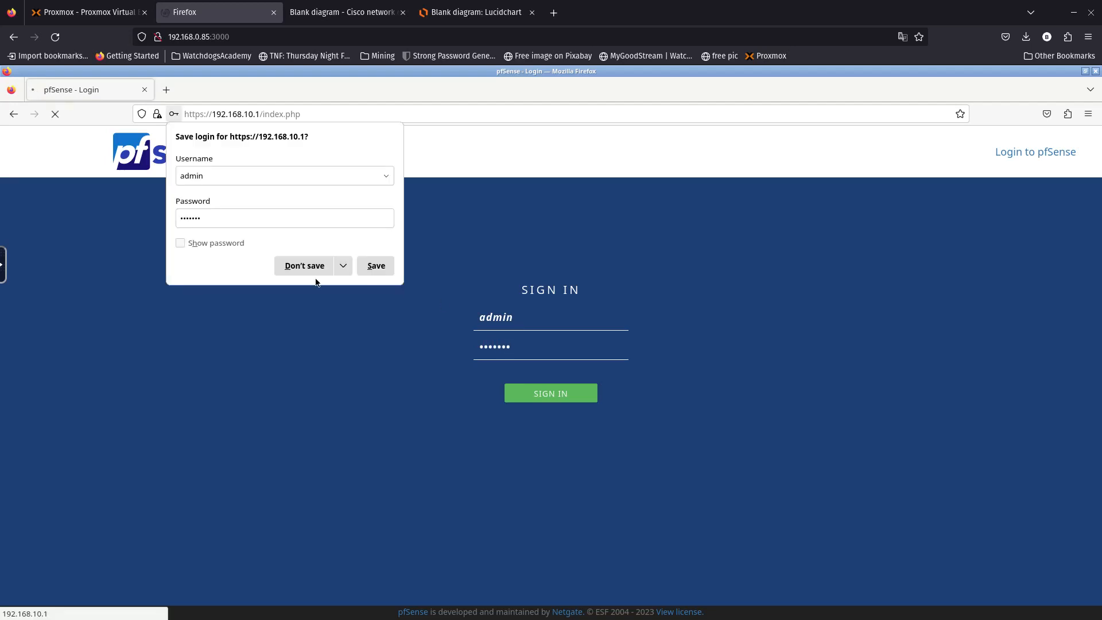
- Decline saving the credentials, accept the copyright notice, and close the survey notice
left_click(312, 267)
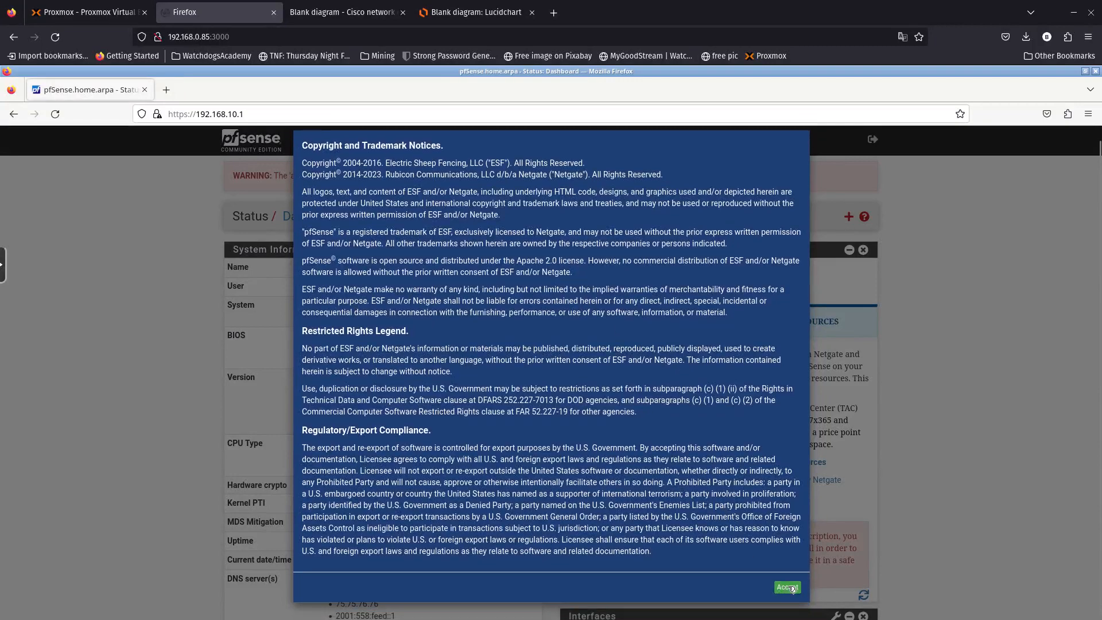
left_click(788, 587)
left_click(789, 259)
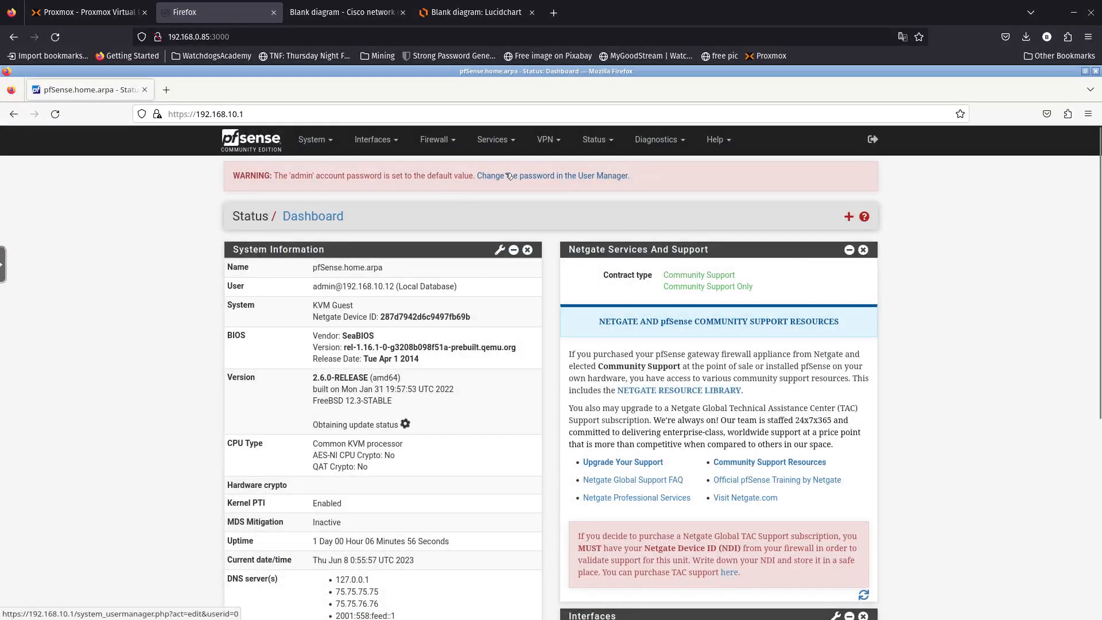
- Visit the admin user's edit page, then launch System > Setup Wizard
scroll(223, 386, "down", 5)
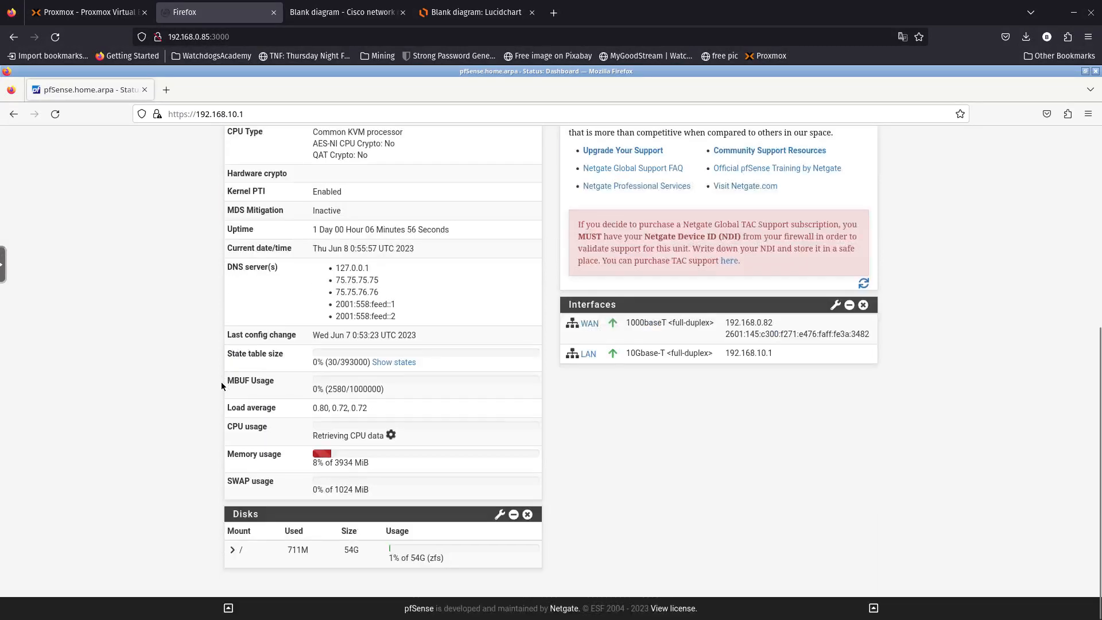
scroll(222, 383, "up", 5)
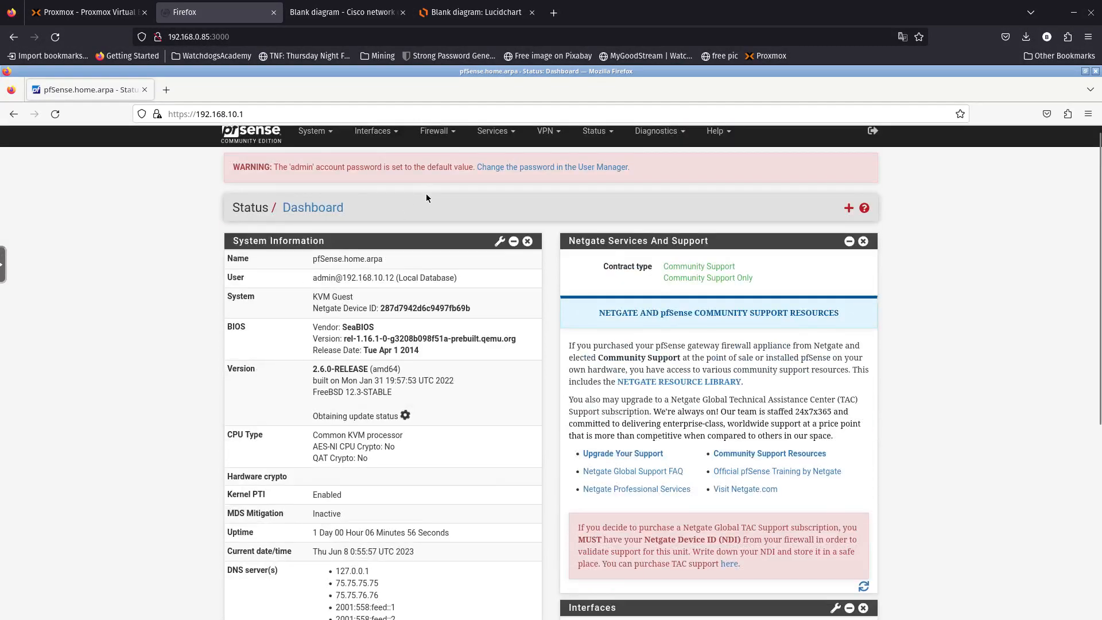
scroll(425, 194, "up", 1)
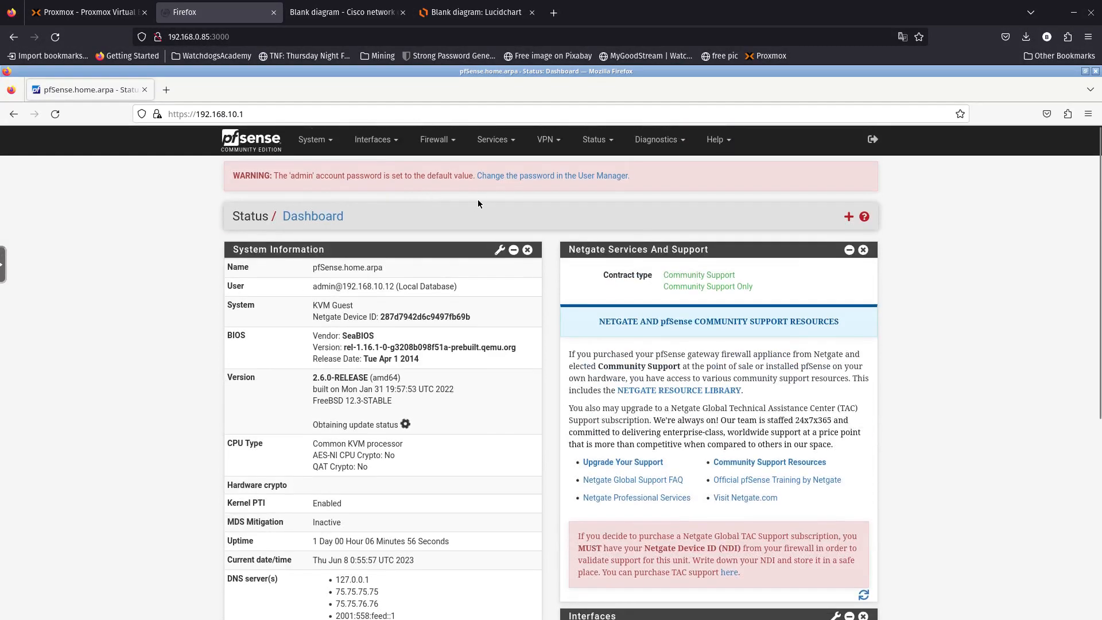
left_click(523, 182)
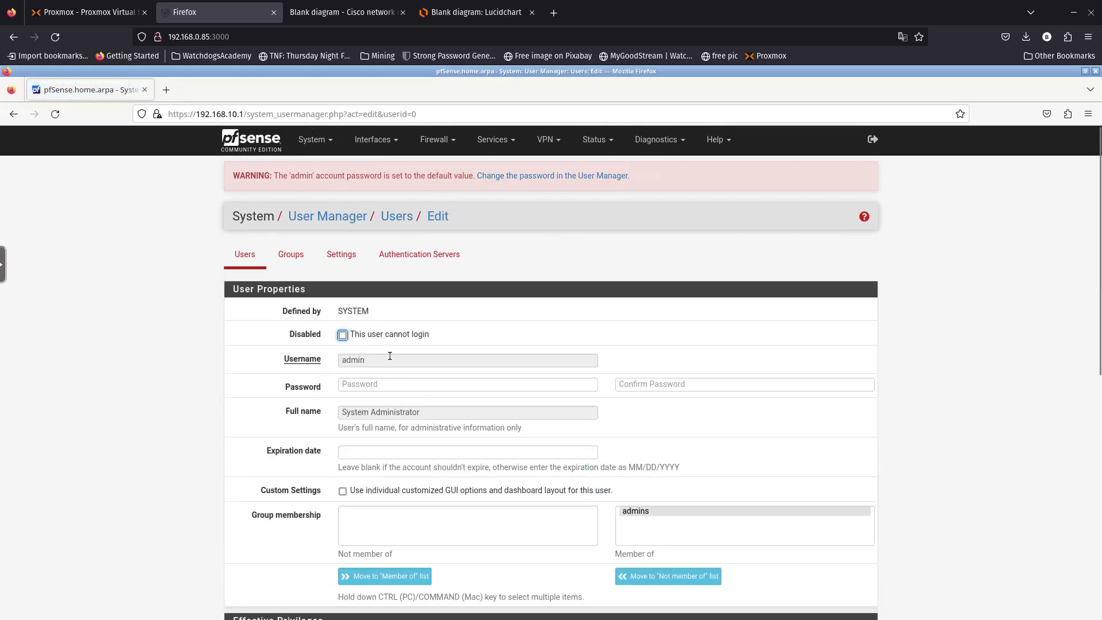
left_click(329, 150)
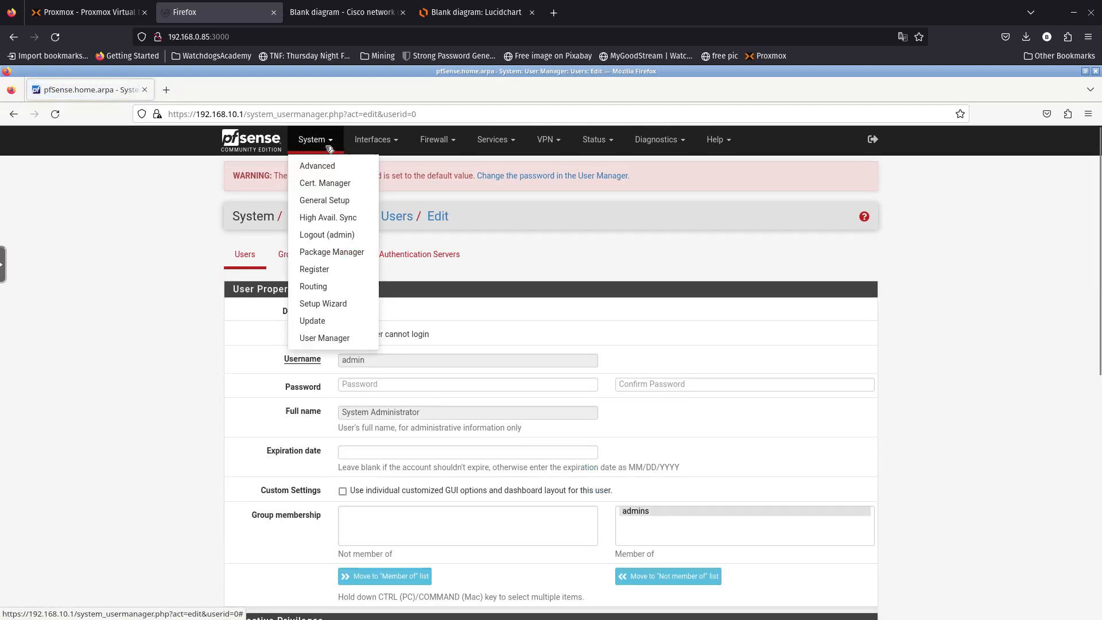
left_click(330, 304)
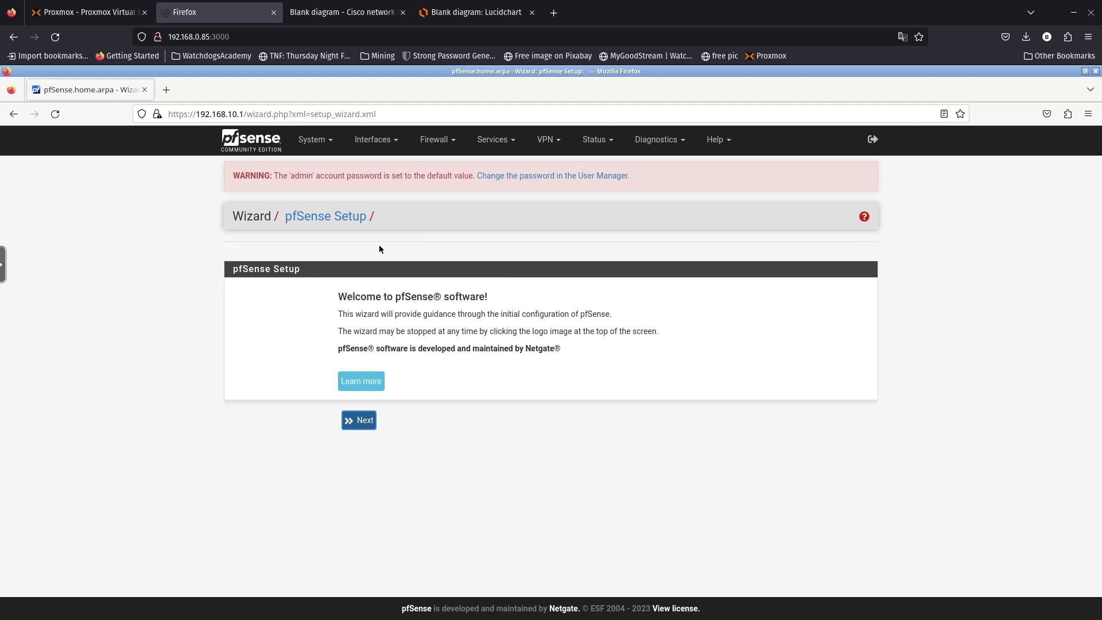
- Start the wizard and move past the Netgate support step
left_click(367, 420)
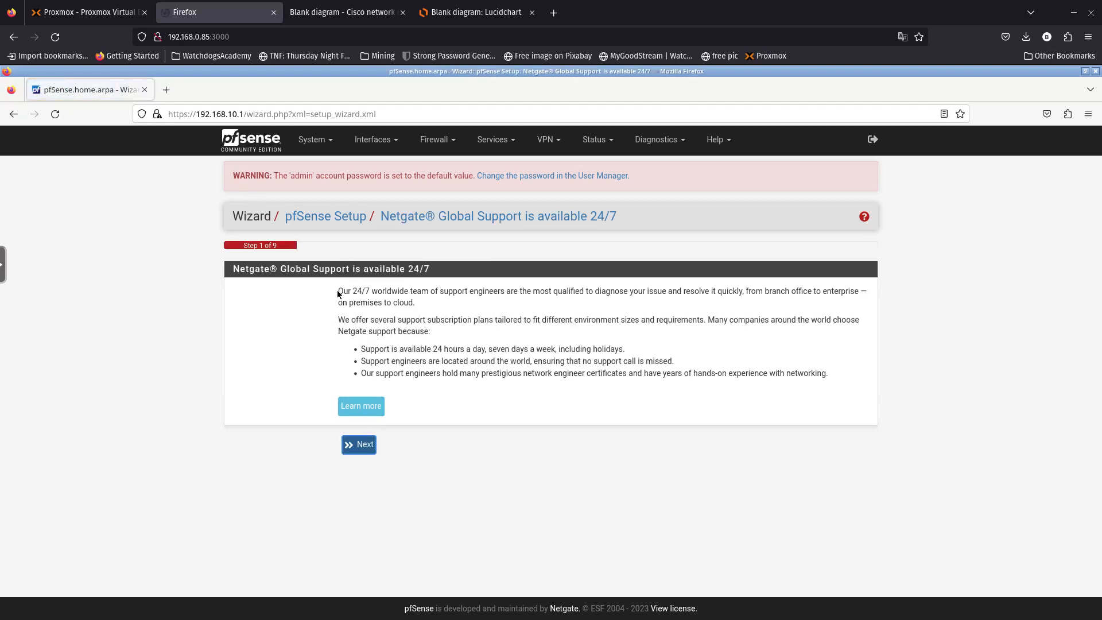
left_click_drag(338, 290, 676, 362)
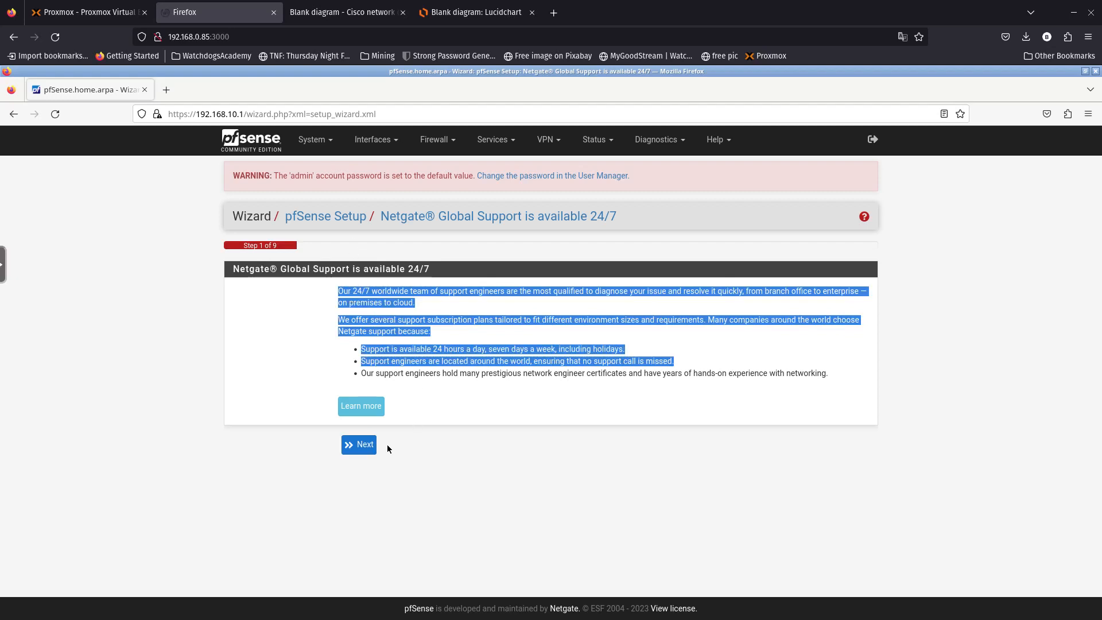
left_click(362, 446)
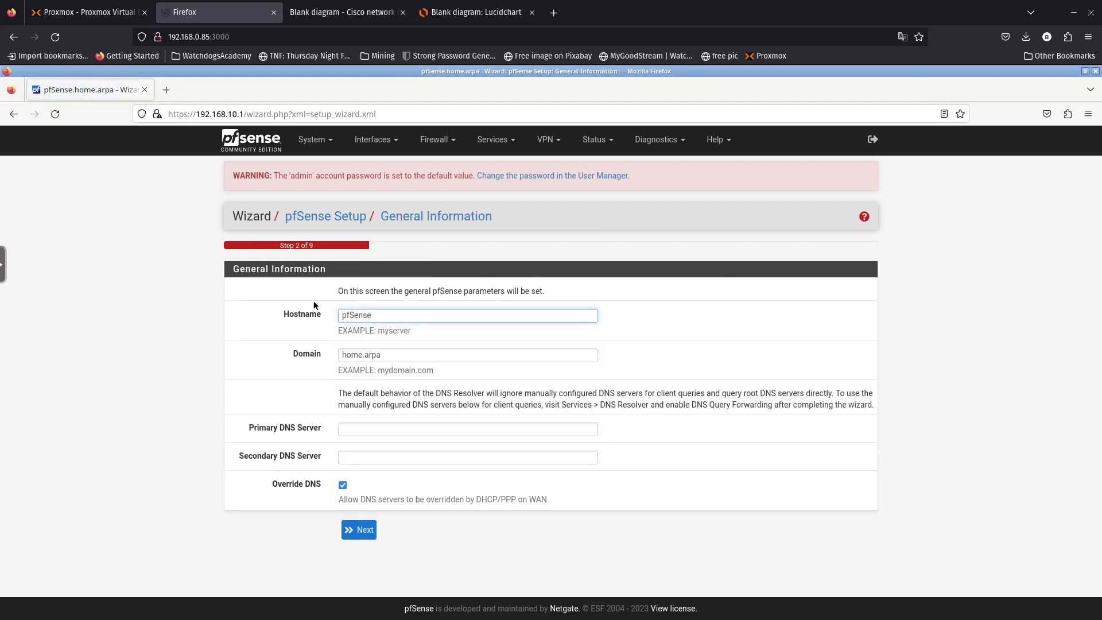
- Try hostname 'pfSense.homelab', dismiss the Invalid Hostname error, and revert to pfSense before continuing
double_click(389, 319)
left_click(385, 320)
type(".homelab")
key("Return")
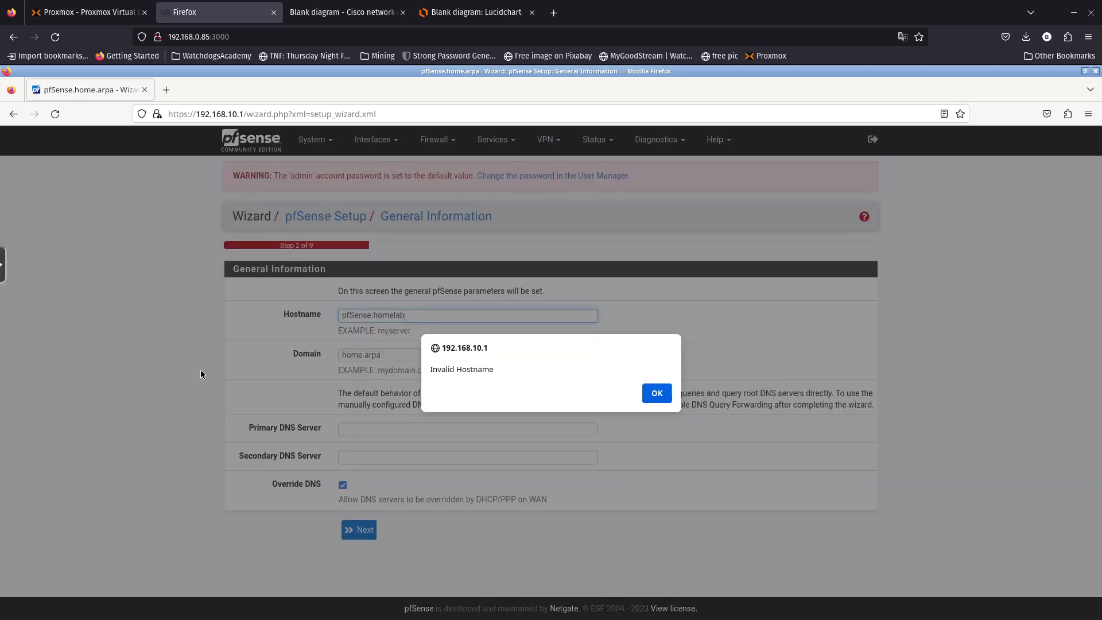
left_click(658, 393)
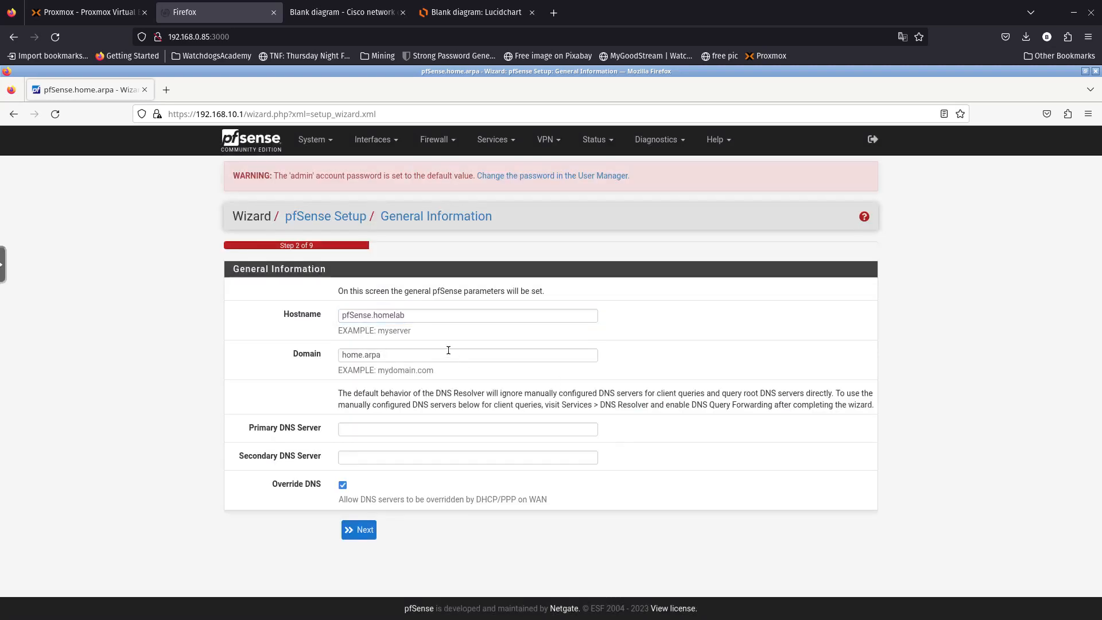
double_click(394, 314)
key("BackSpace")
key("BackSpace")
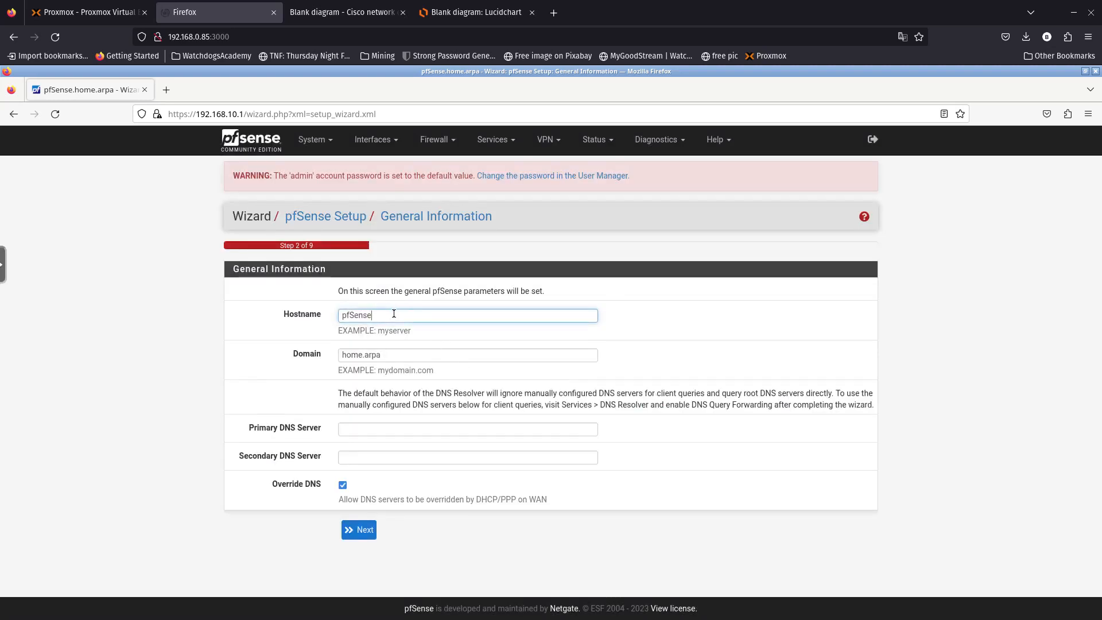
left_click(246, 361)
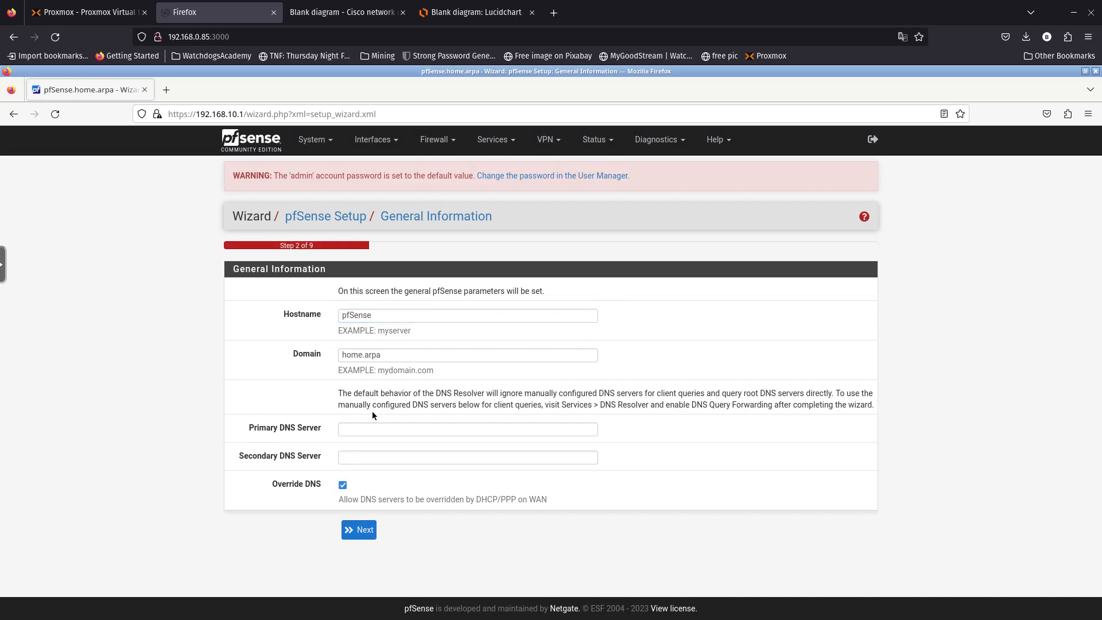
triple_click(365, 397)
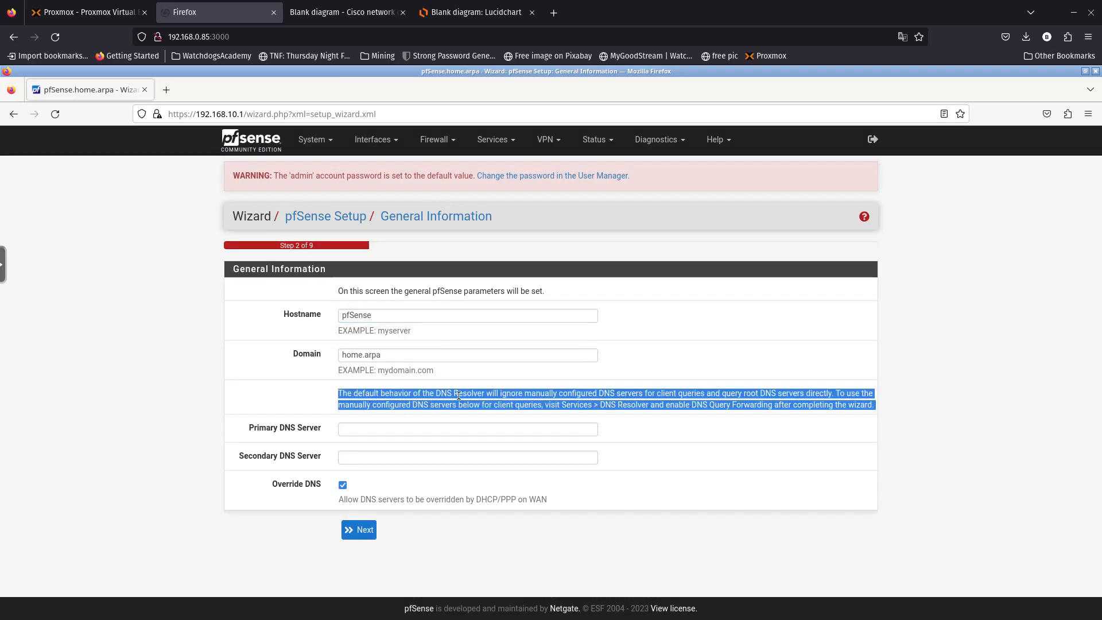
left_click(191, 411)
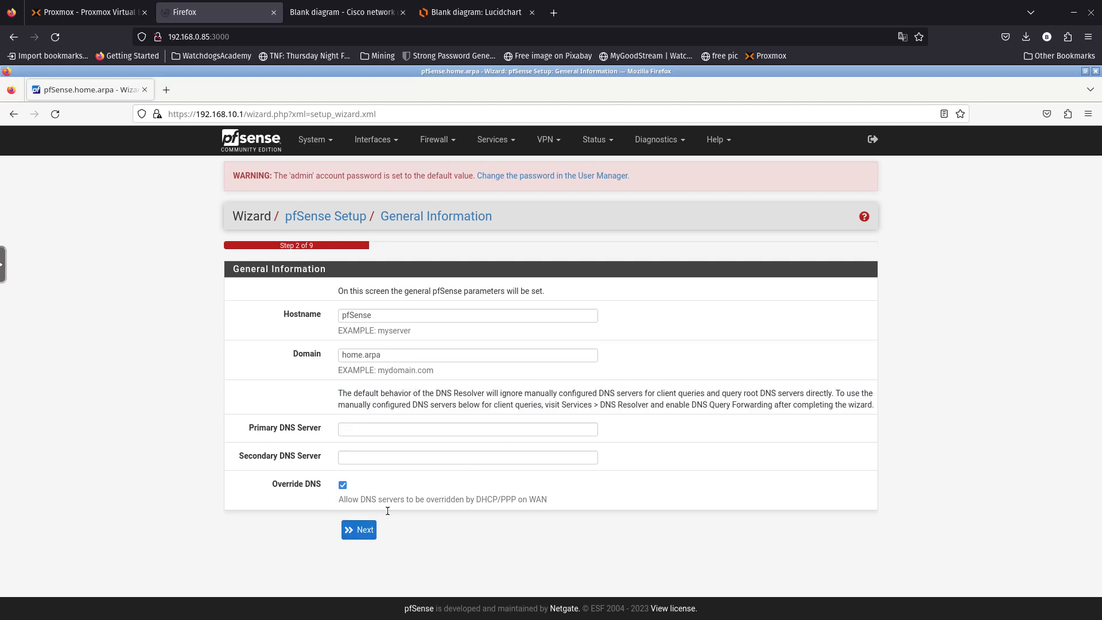
left_click(360, 536)
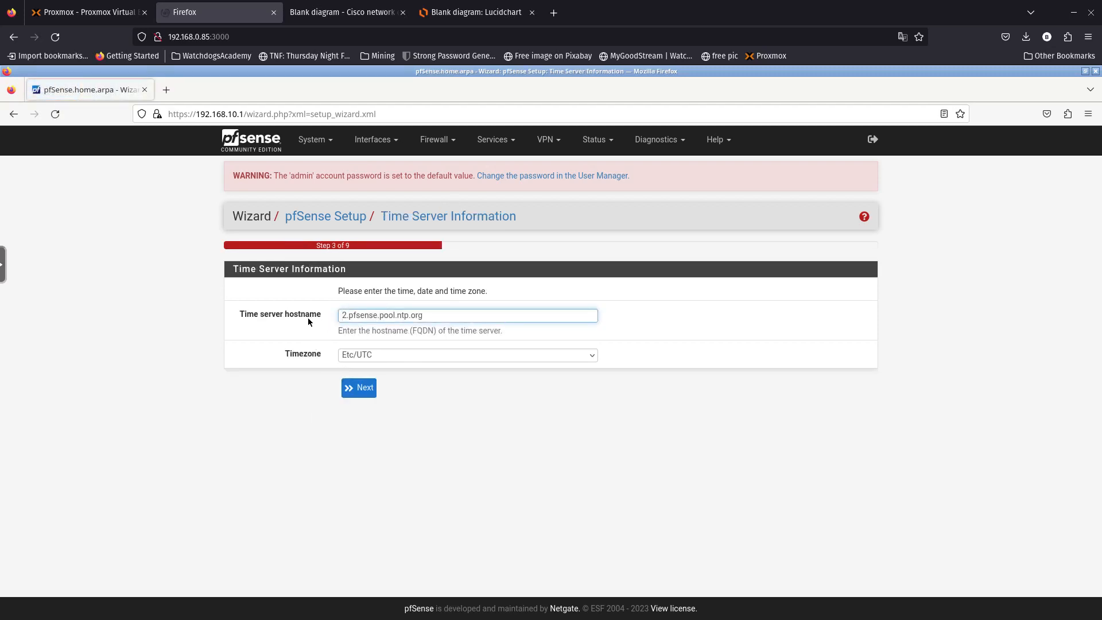
- Choose US/Eastern as the timezone, keeping 2.pfsense.pool.ntp.org as time server, and continue
left_click(423, 355)
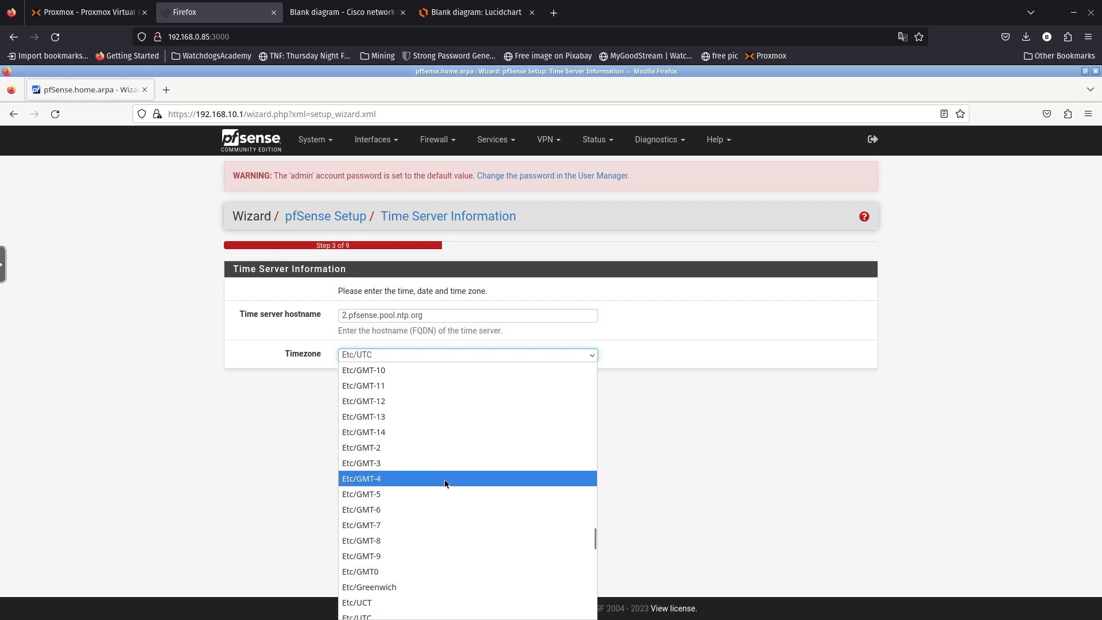
scroll(444, 480, "down", 10)
scroll(444, 480, "down", 20)
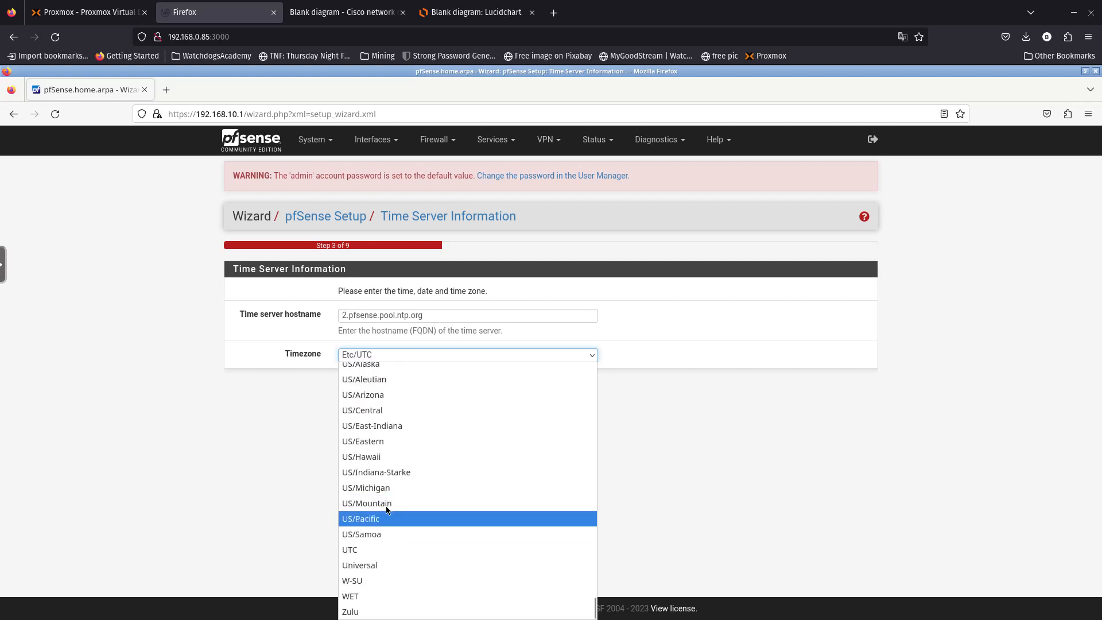
left_click(385, 440)
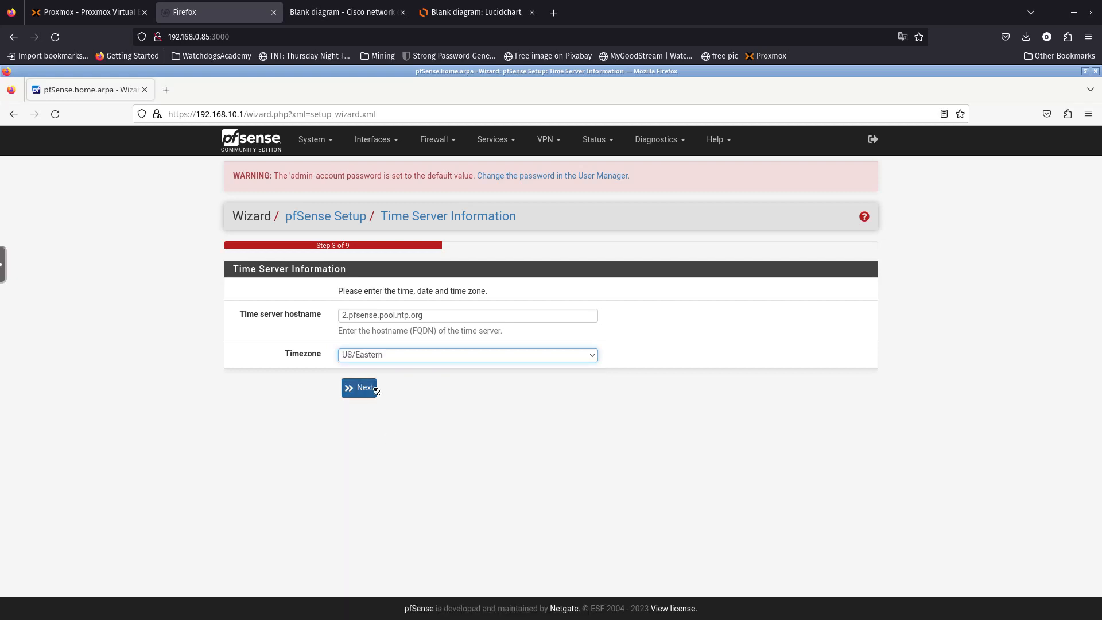
left_click(370, 388)
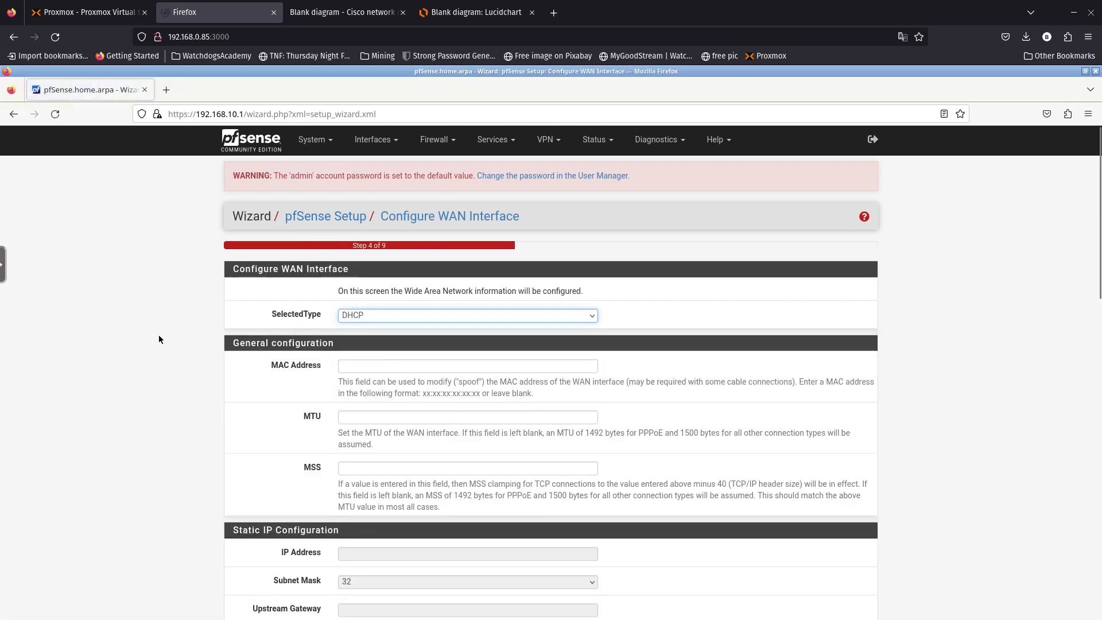
scroll(158, 338, "down", 3)
scroll(204, 274, "up", 1)
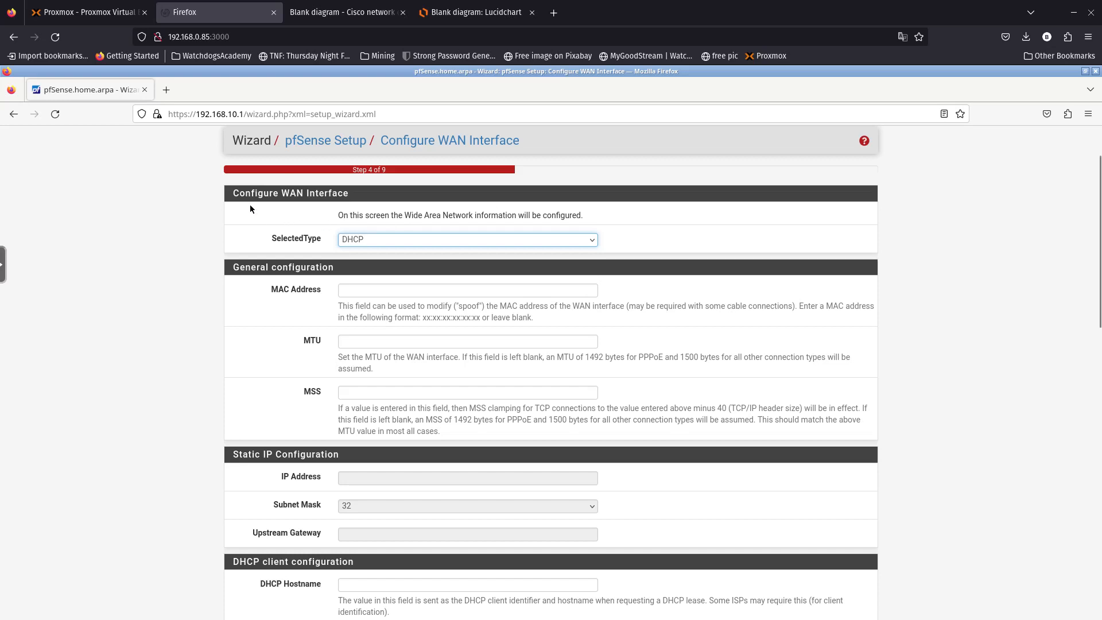
left_click(379, 244)
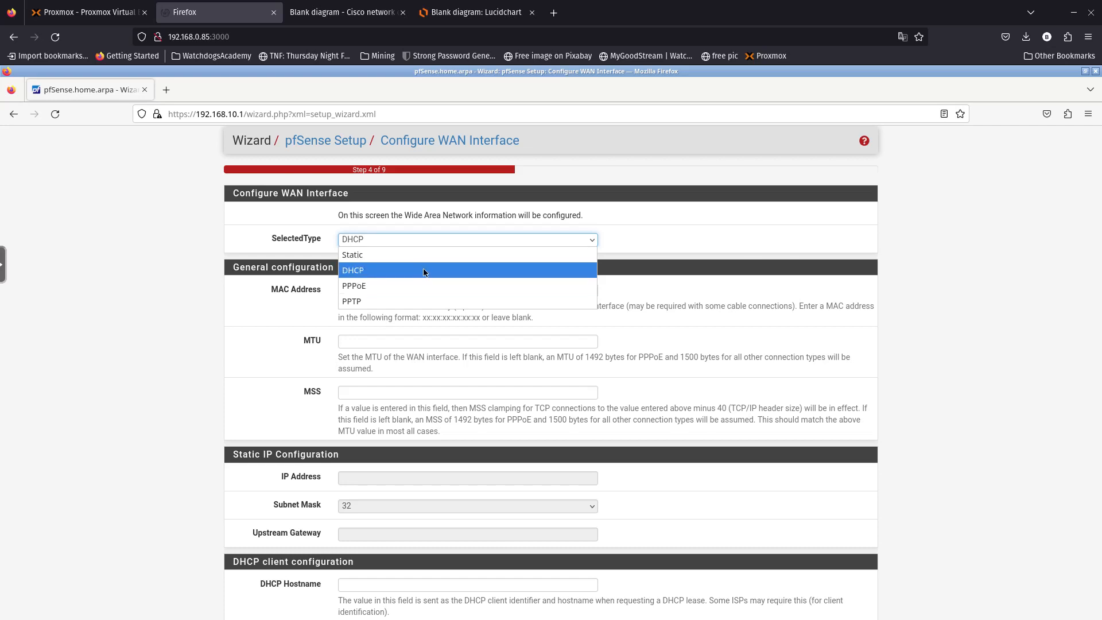
left_click(391, 271)
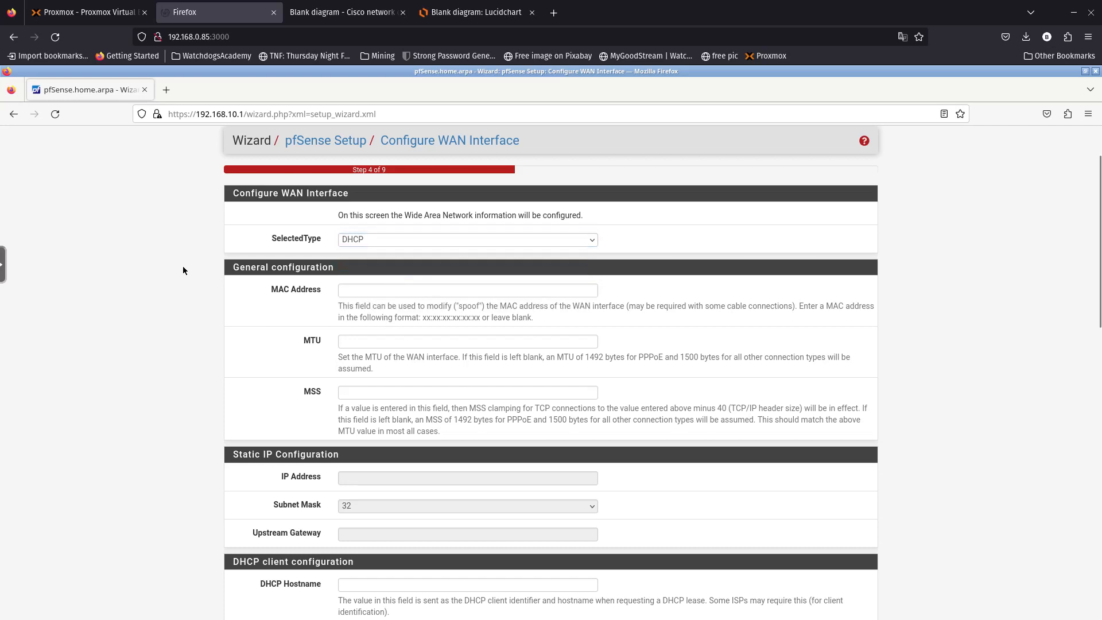
scroll(182, 270, "down", 8)
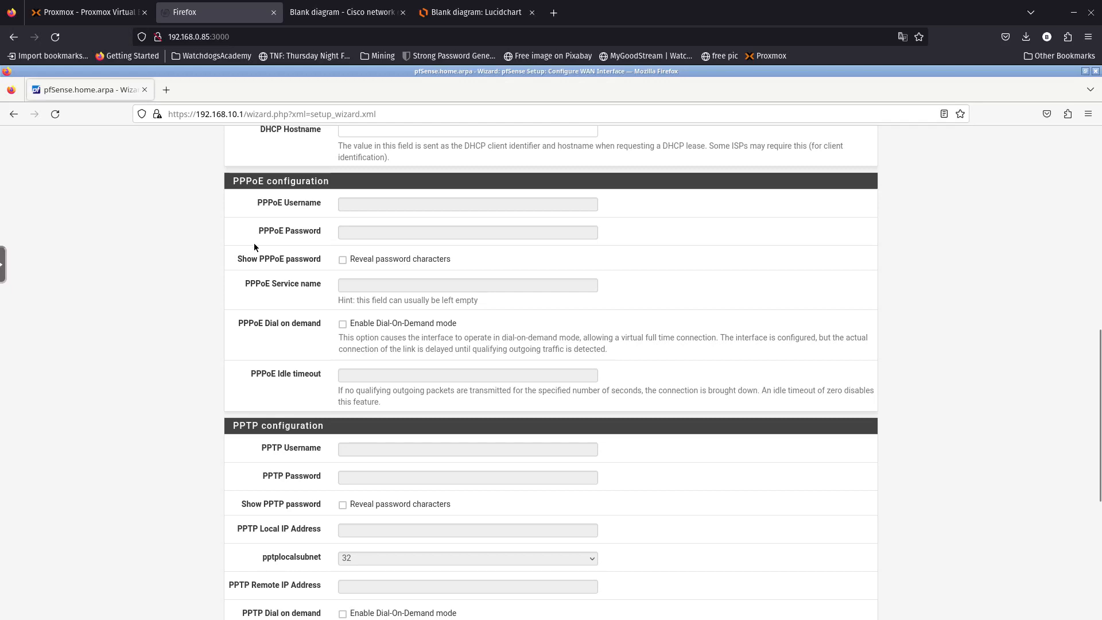
scroll(253, 263, "up", 5)
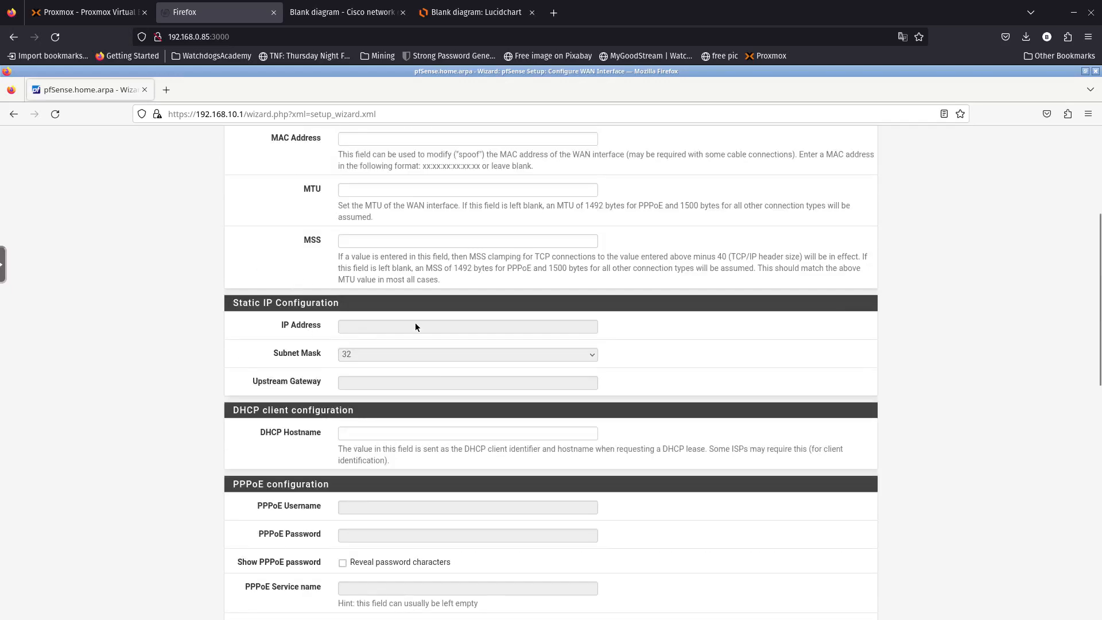
scroll(340, 325, "up", 3)
left_click(364, 239)
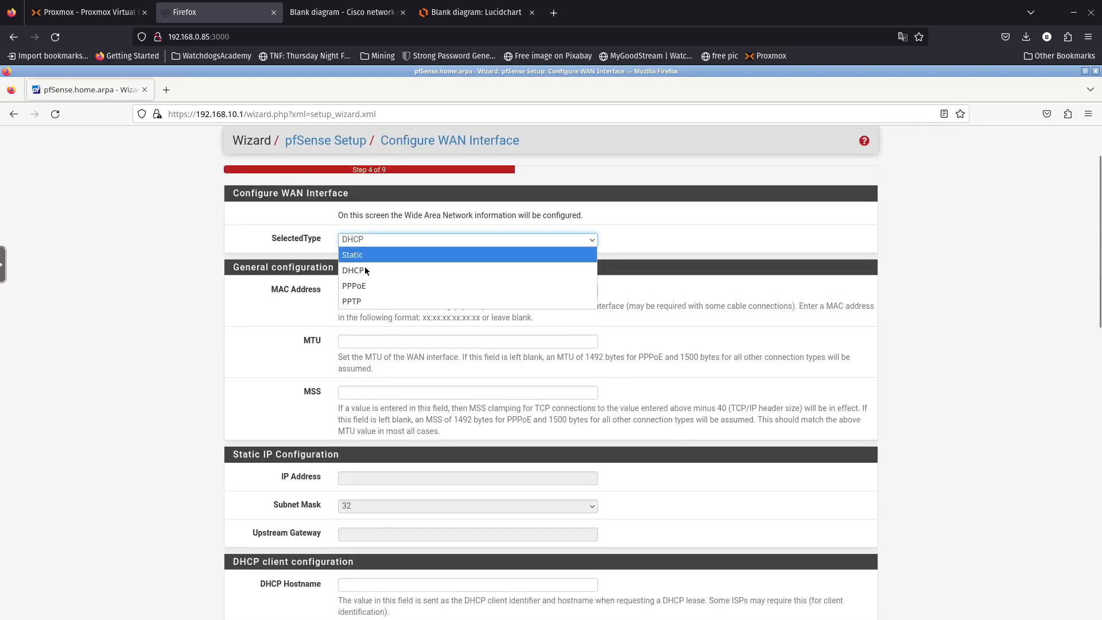
left_click(365, 256)
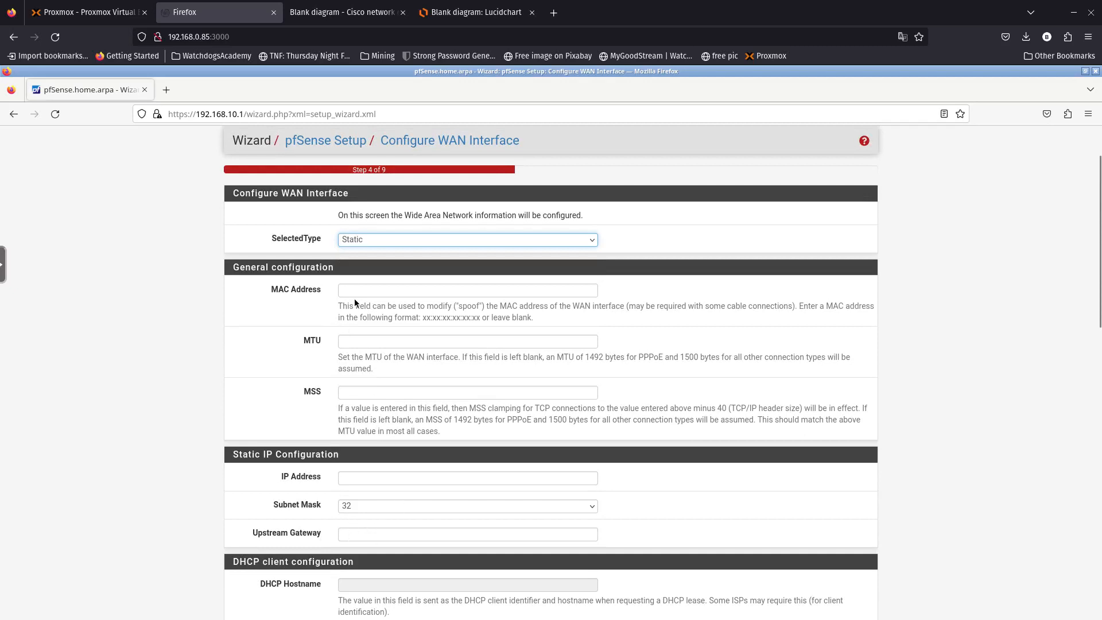
left_click(361, 243)
left_click(362, 262)
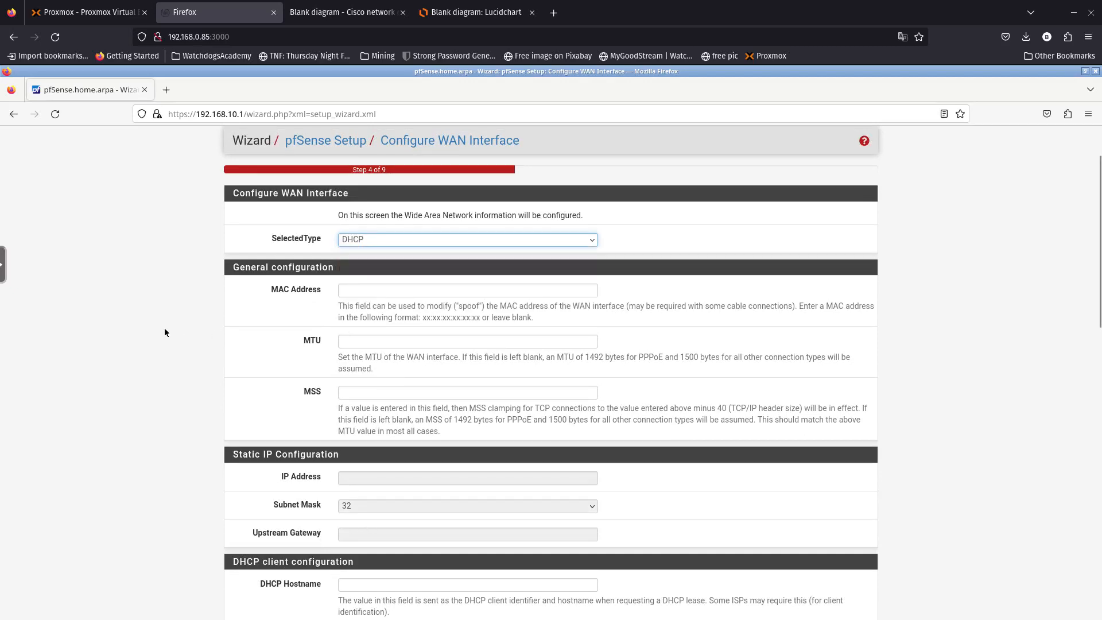
scroll(165, 329, "down", 3)
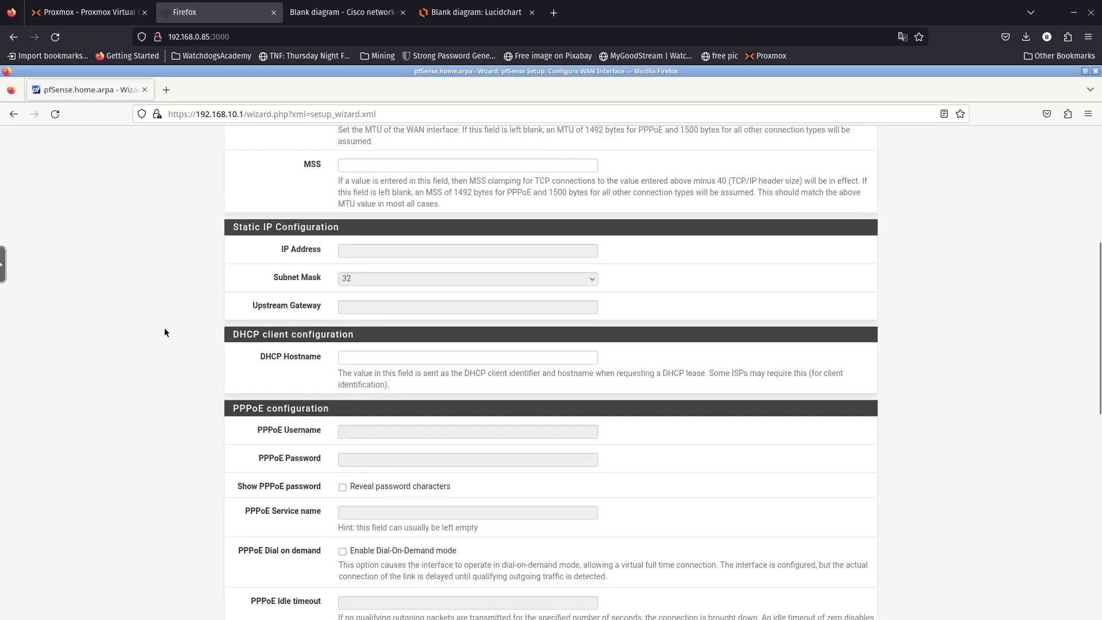
scroll(164, 331, "up", 5)
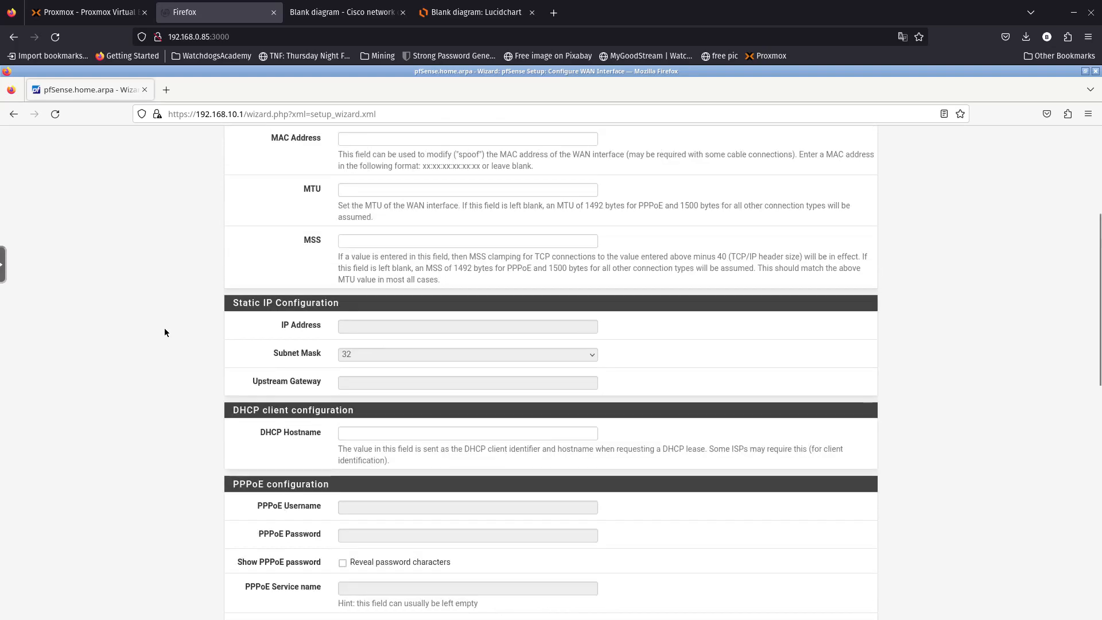
scroll(164, 332, "down", 9)
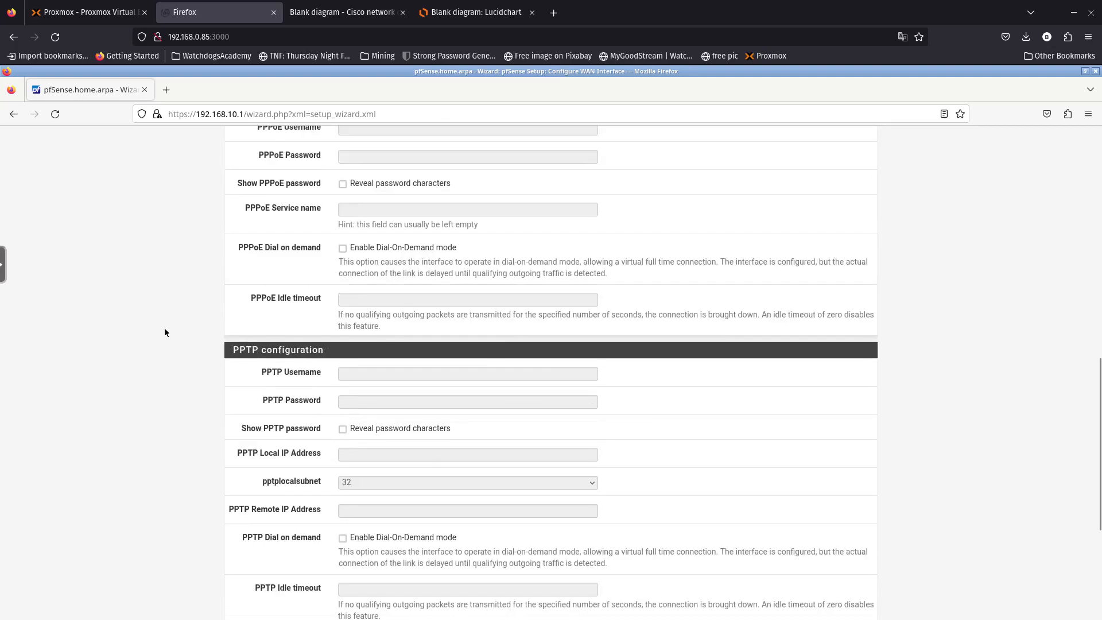
scroll(165, 332, "up", 3)
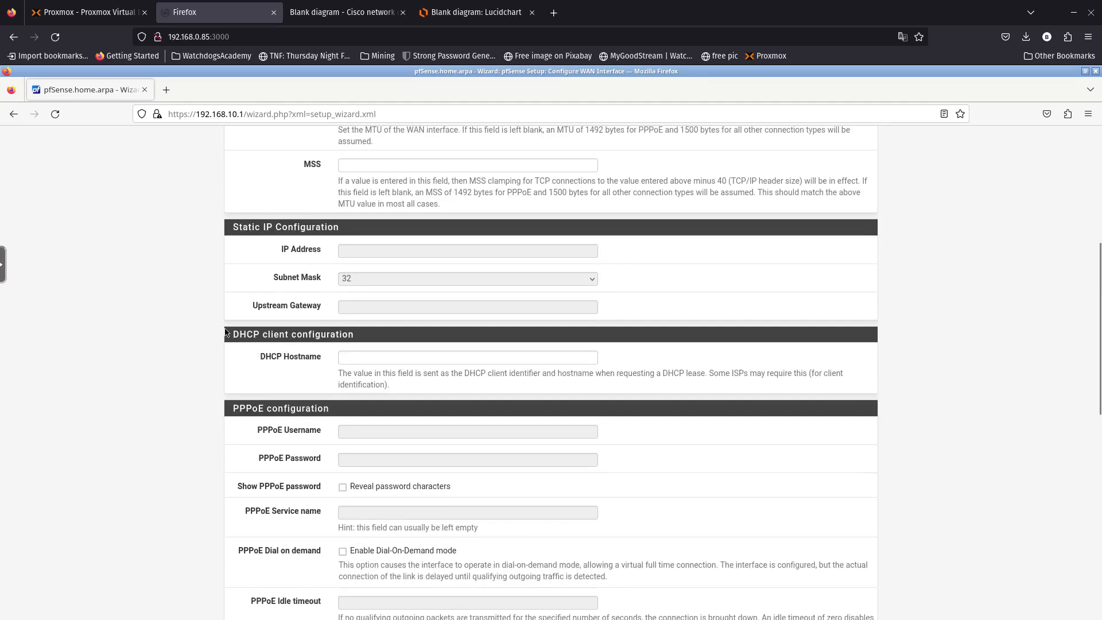
- Consult the network diagram for reference and come back to the WAN page
left_click(397, 356)
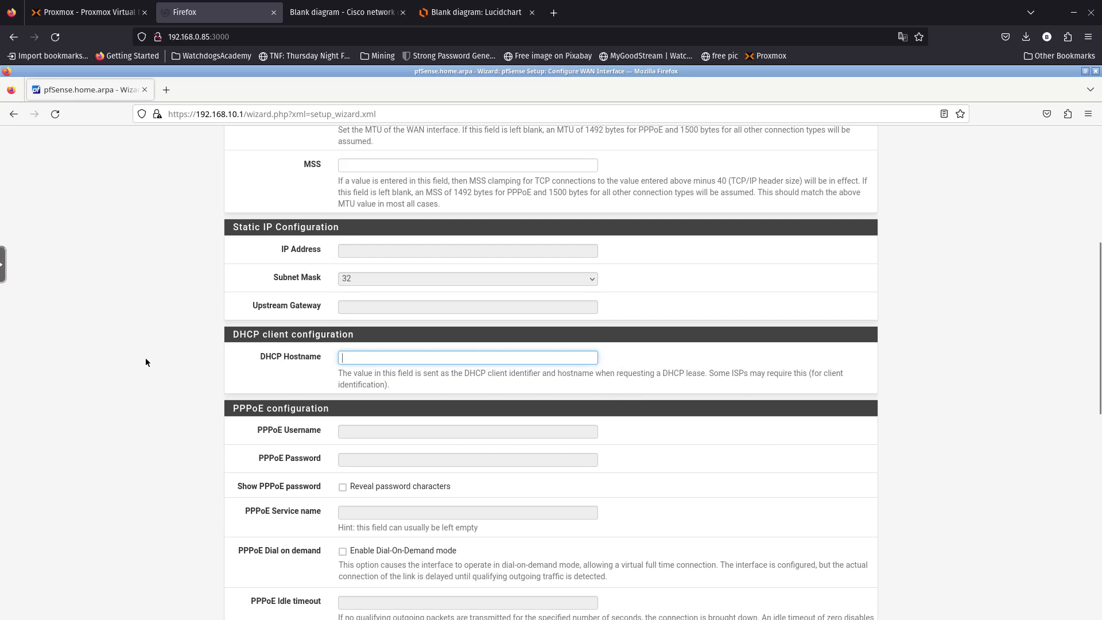
scroll(139, 362, "down", 9)
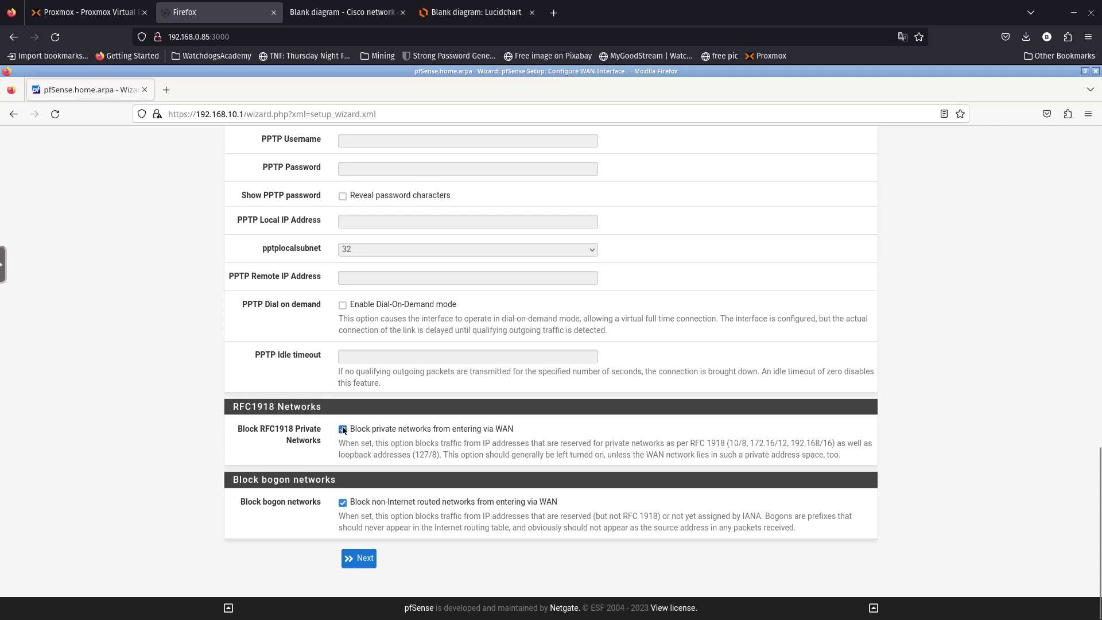
left_click(344, 12)
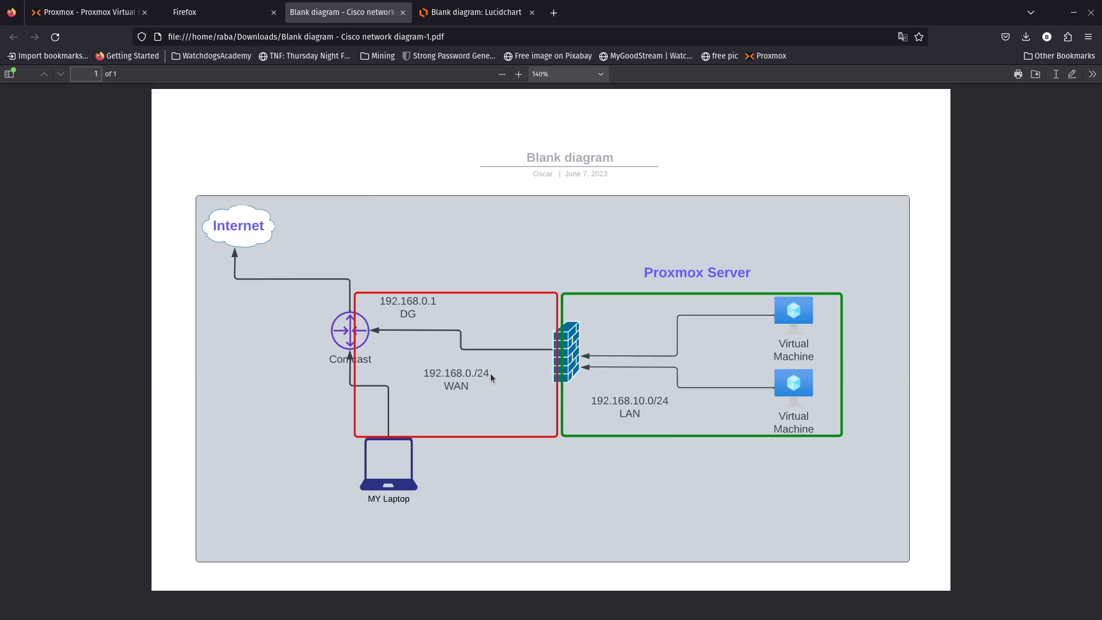
left_click(224, 13)
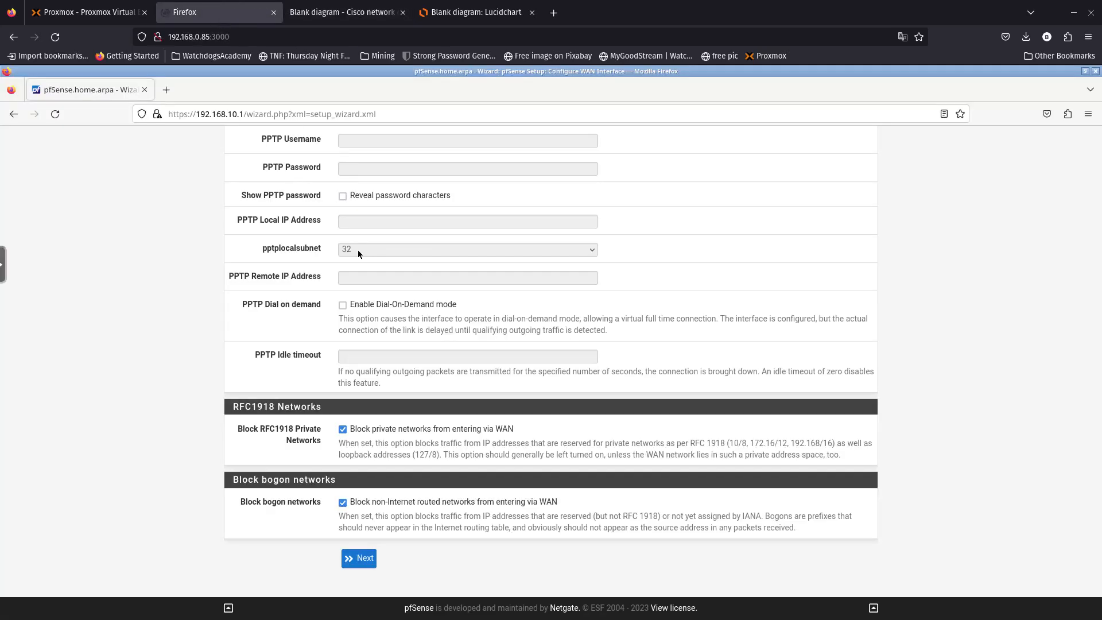
- Uncheck Block RFC1918 Private Networks, leave bogon blocking on, and submit the WAN settings
left_click(342, 430)
left_click_drag(595, 515, 658, 517)
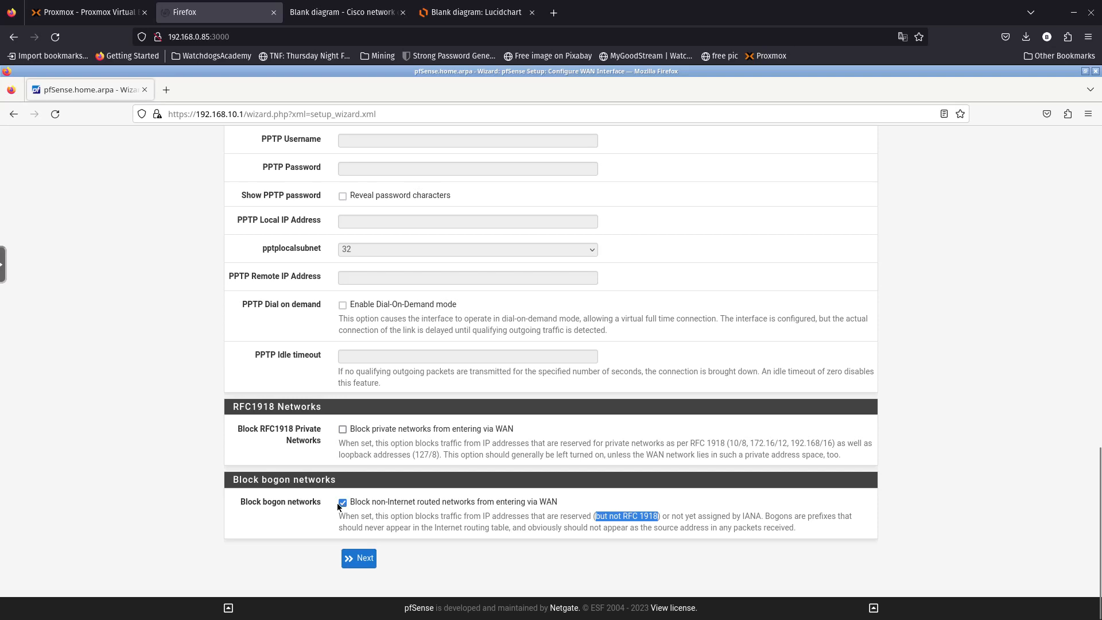
left_click(287, 536)
left_click_drag(657, 516, 587, 519)
left_click(362, 558)
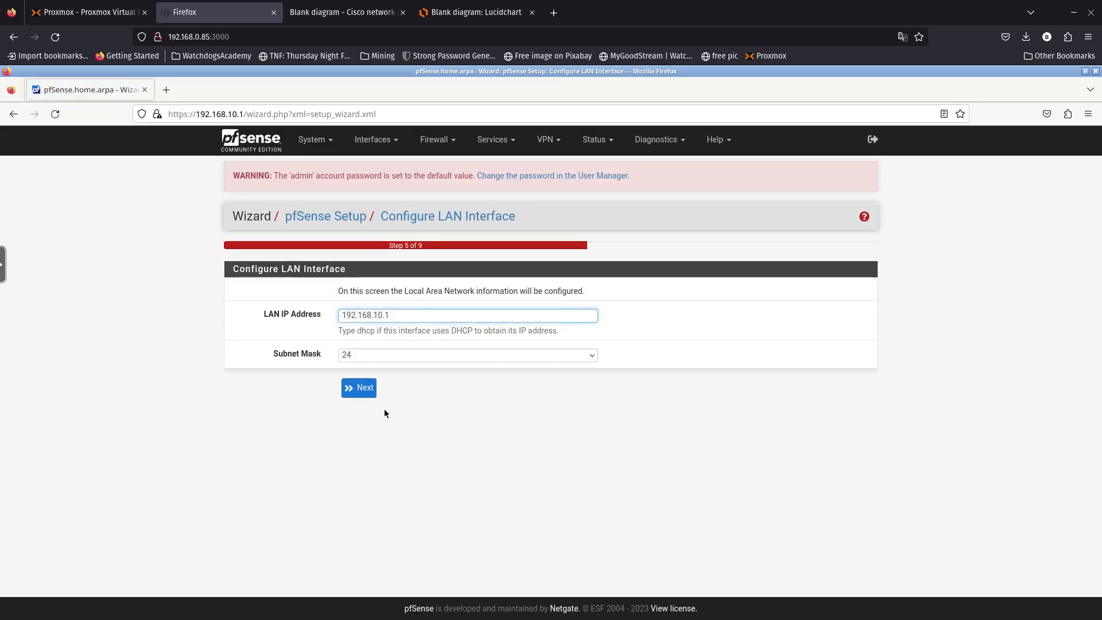
- Keep LAN 192.168.10.1/24, enter and confirm the new admin password, and decline browser saving
left_click(363, 388)
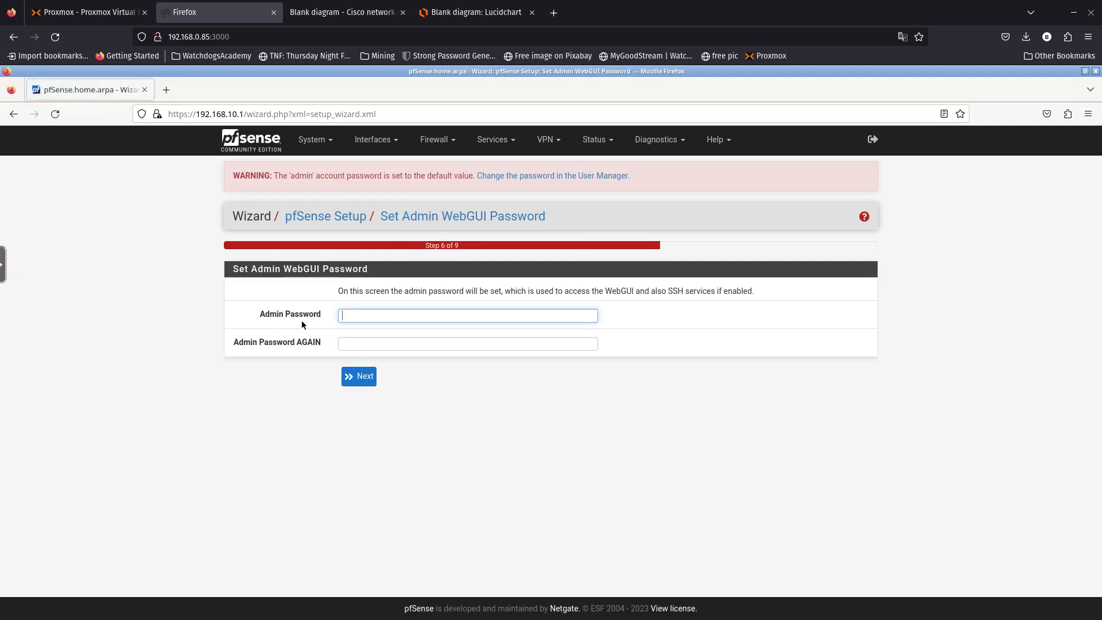
type("p")
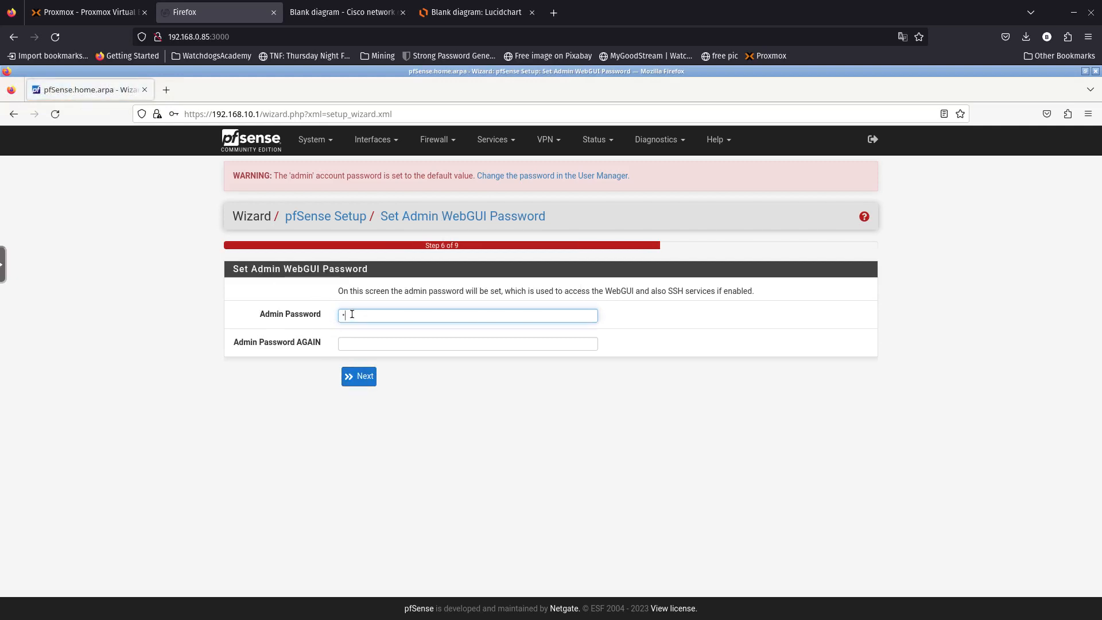
type("fsense12")
key("Tab")
type("pfsense123")
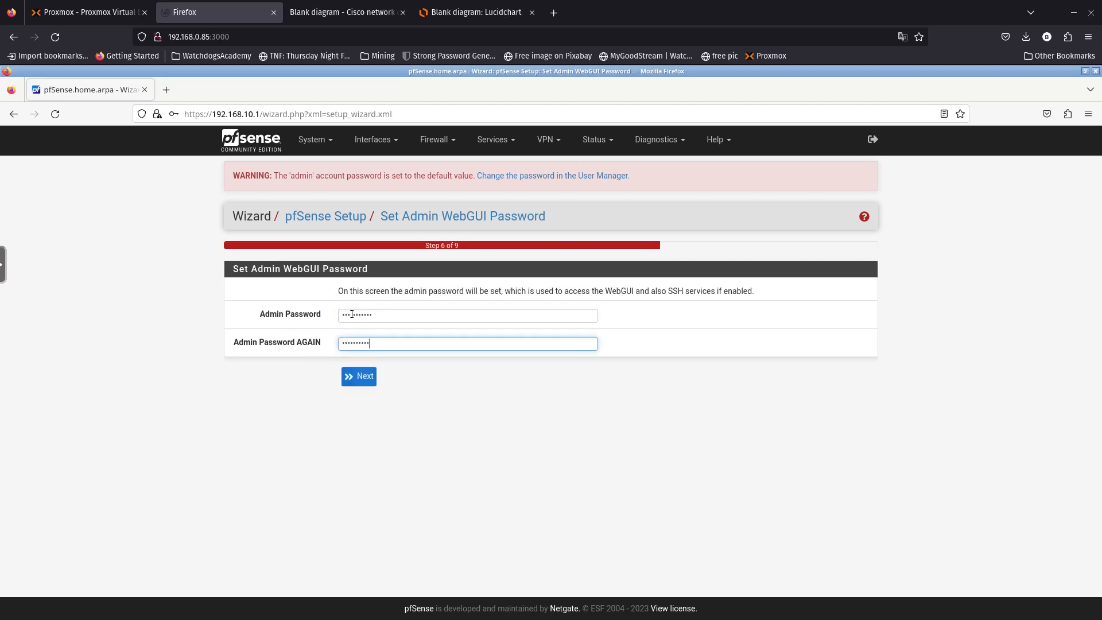
type("4")
left_click(362, 377)
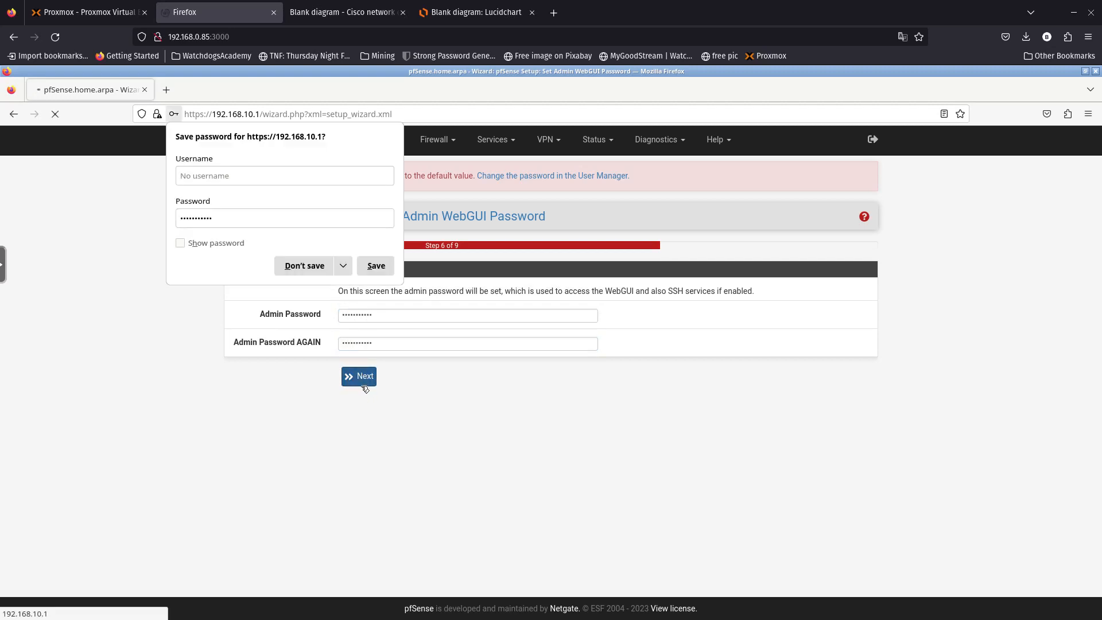
left_click(304, 266)
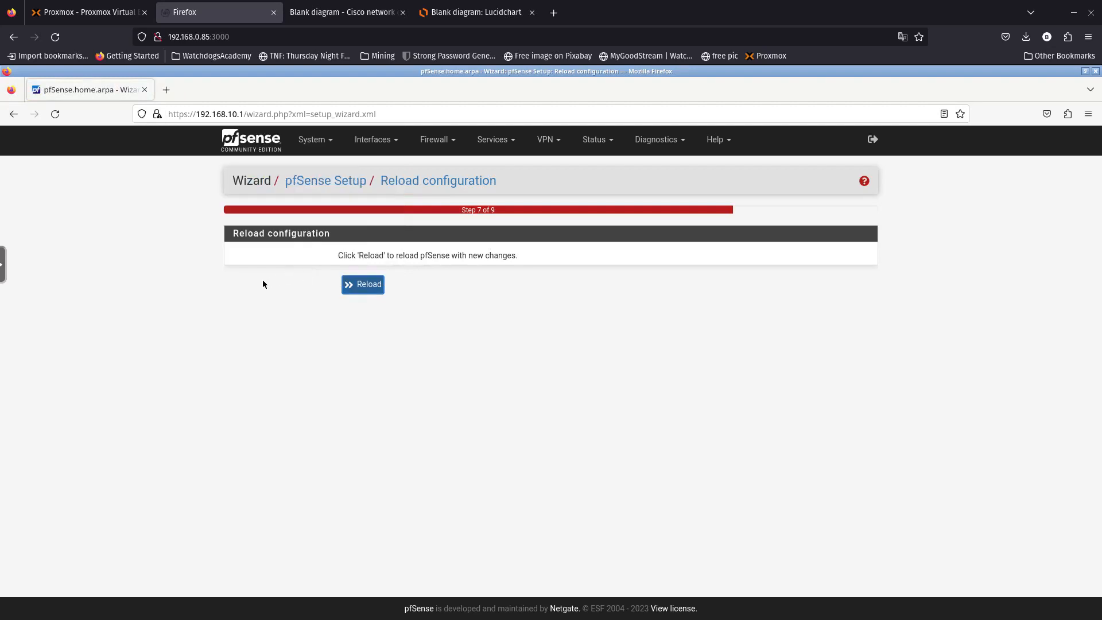
- Reload the configuration to reach Wizard completed, then check for pfSense updates
left_click(356, 289)
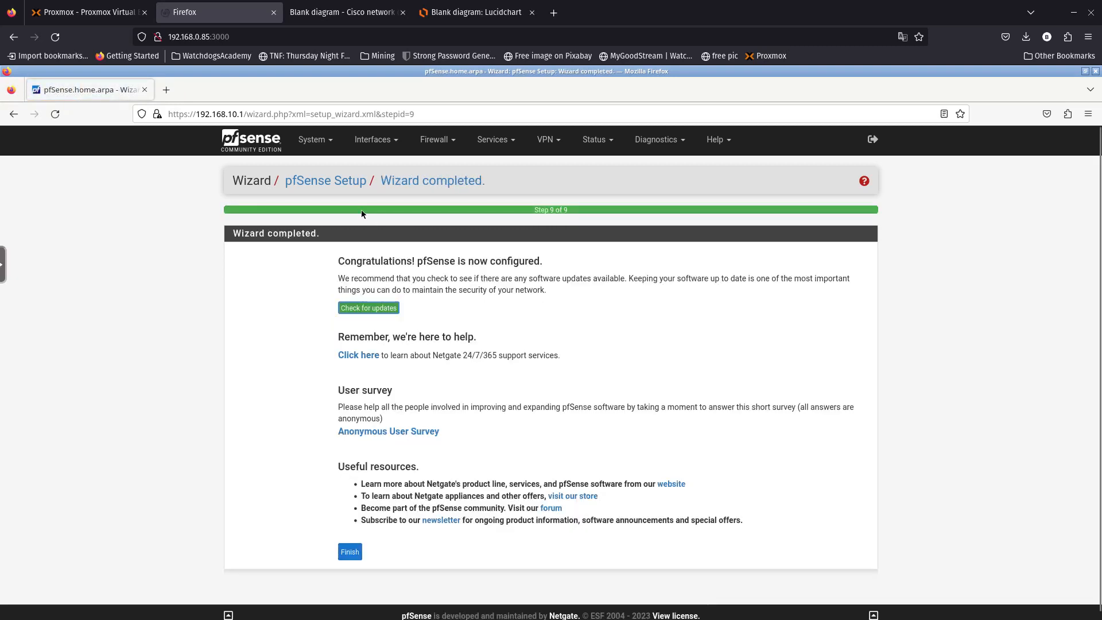
left_click_drag(344, 261, 564, 293)
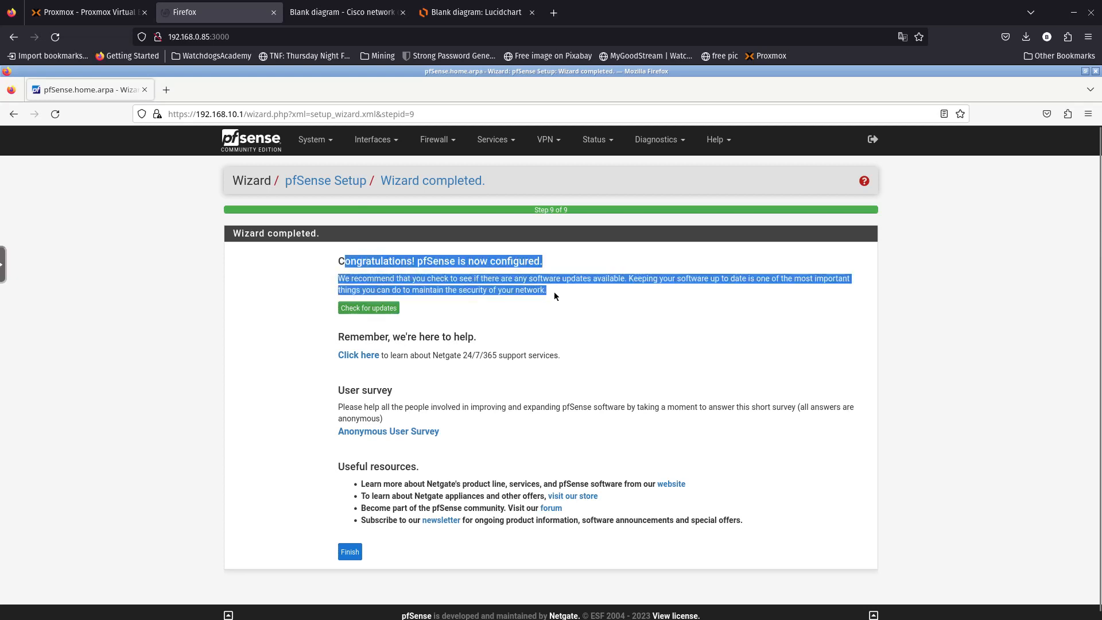
left_click(500, 328)
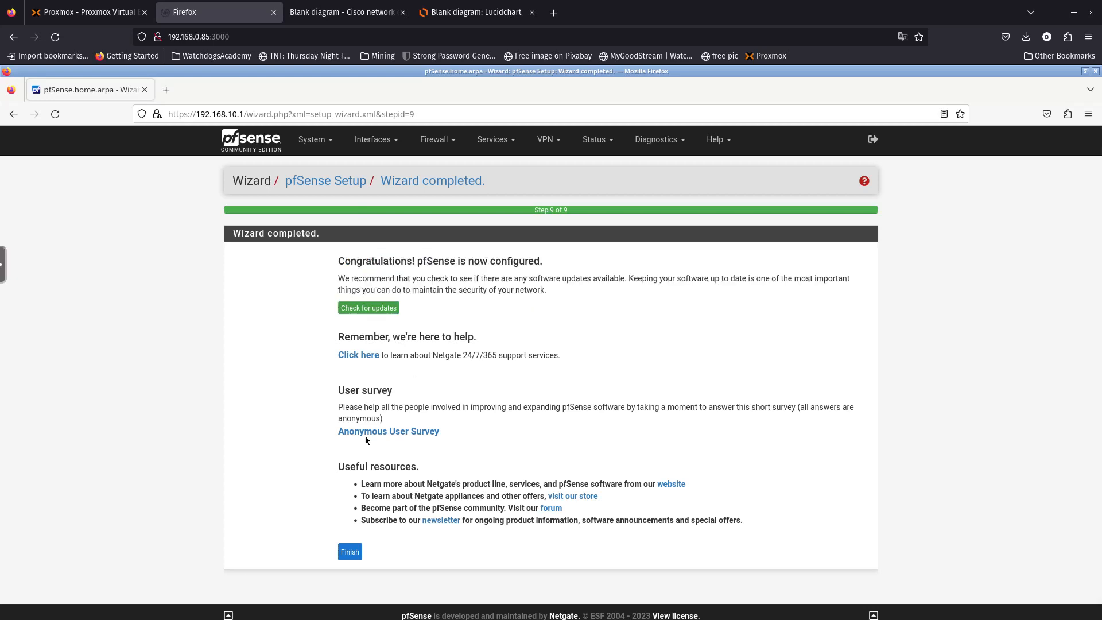
left_click(379, 308)
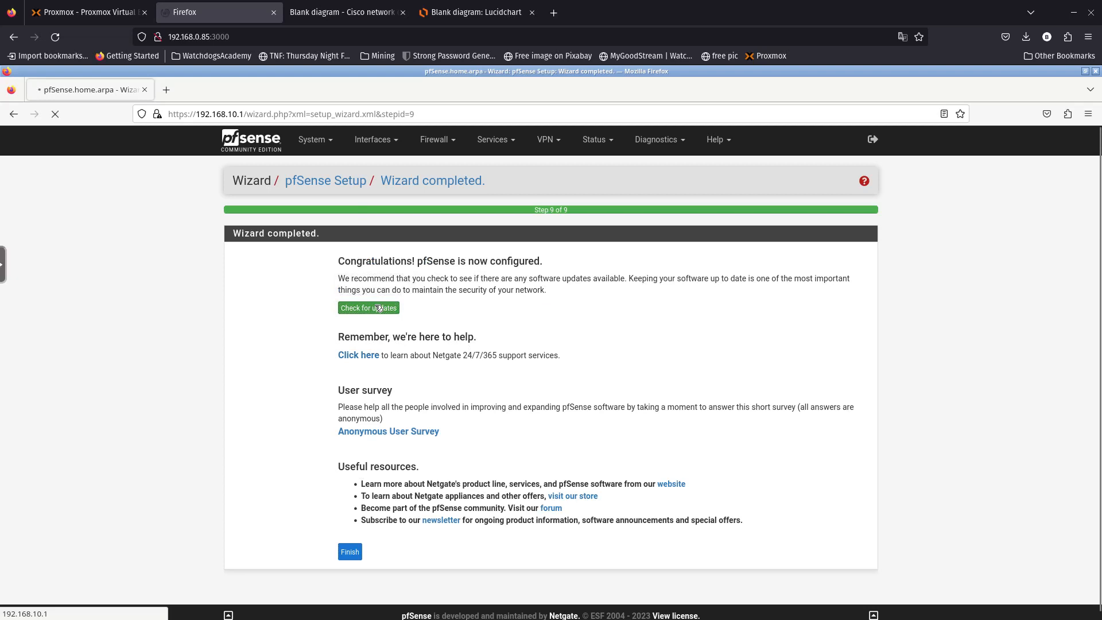